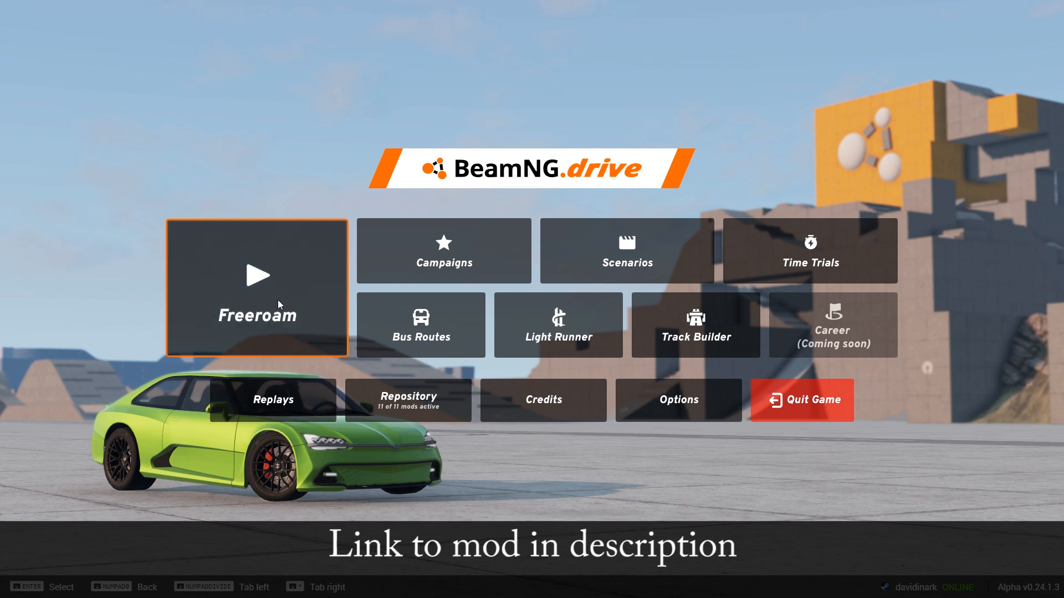
- Start a Freeroam session on Gridmap v1 at the Default spawn point
{"action": "left_click", "coordinate": [277, 301]}
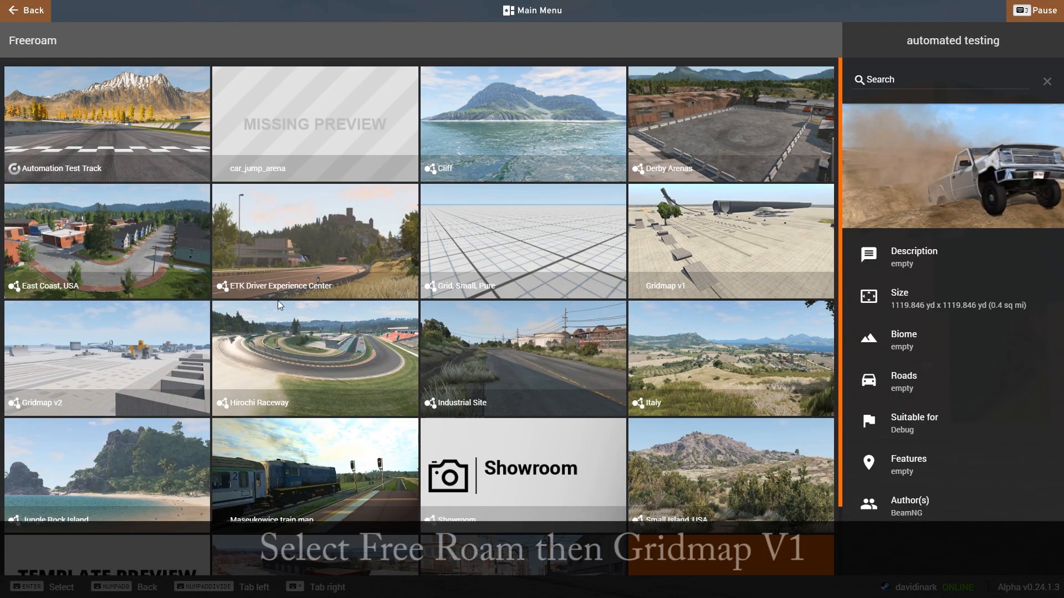
{"action": "left_click", "coordinate": [719, 247]}
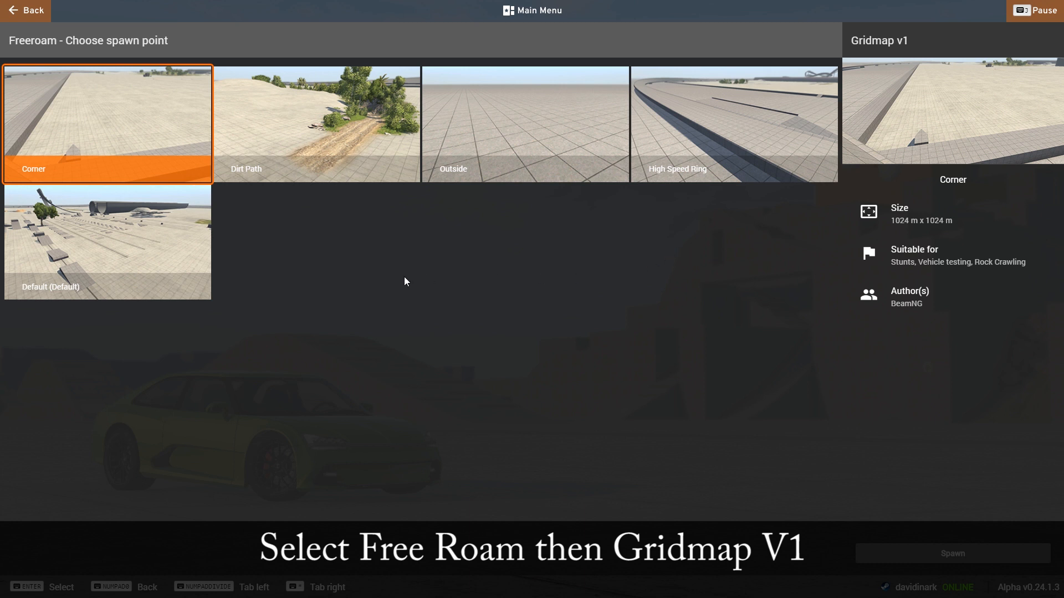
{"action": "left_click", "coordinate": [151, 272]}
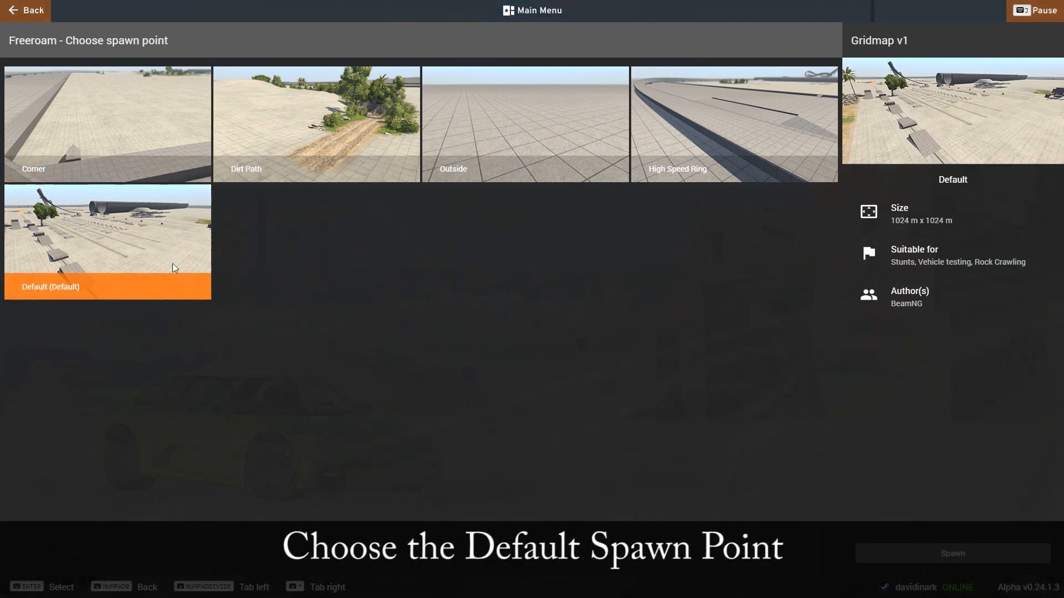
{"action": "left_click", "coordinate": [902, 554]}
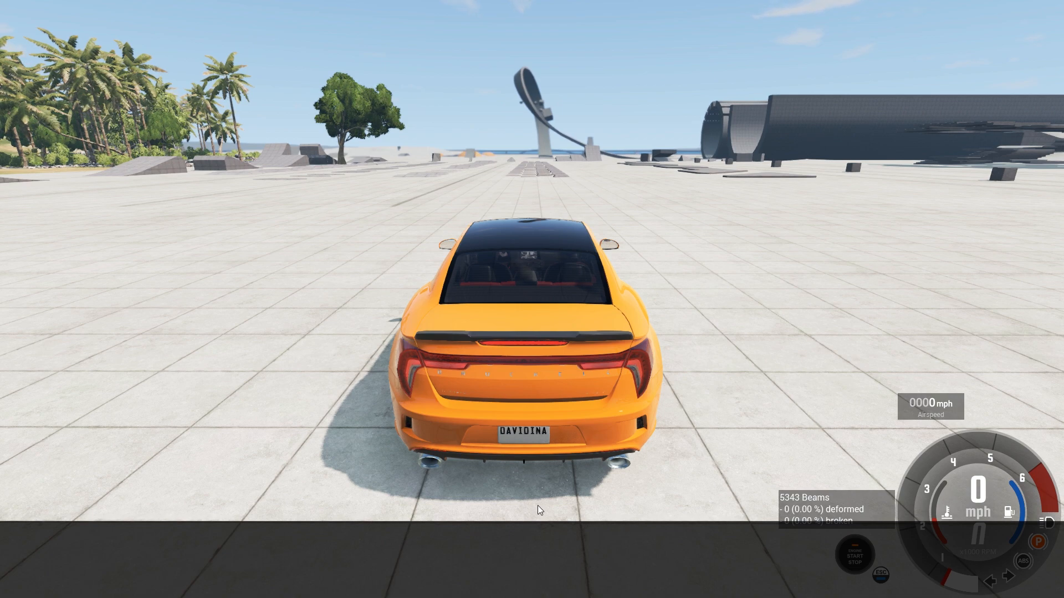
- Fly the free camera over to the large half pipe and pause the simulation
{"action": "key", "text": "shift+c"}
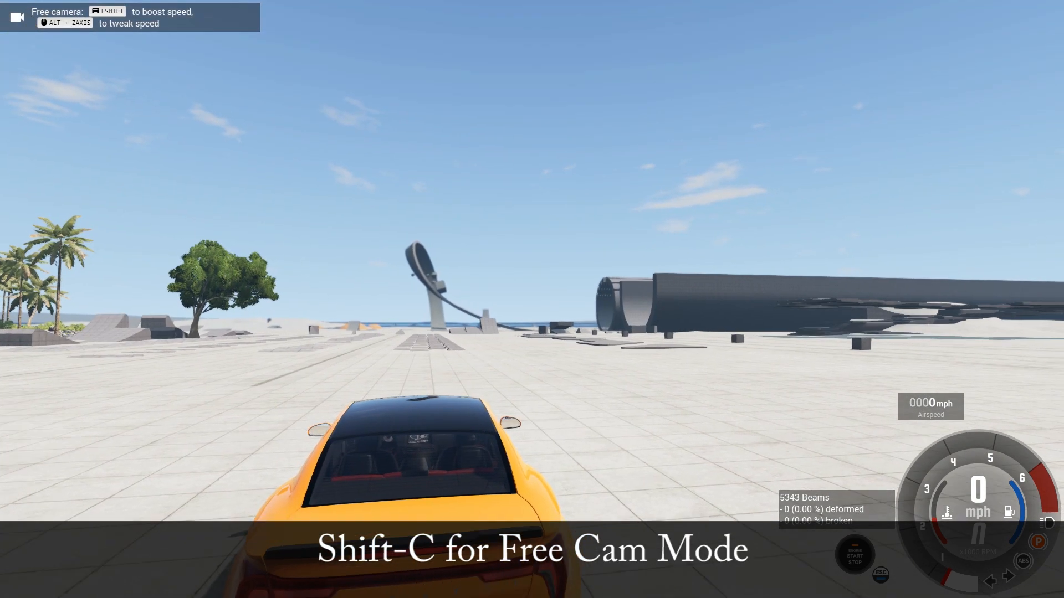
{"action": "key", "text": "w"}
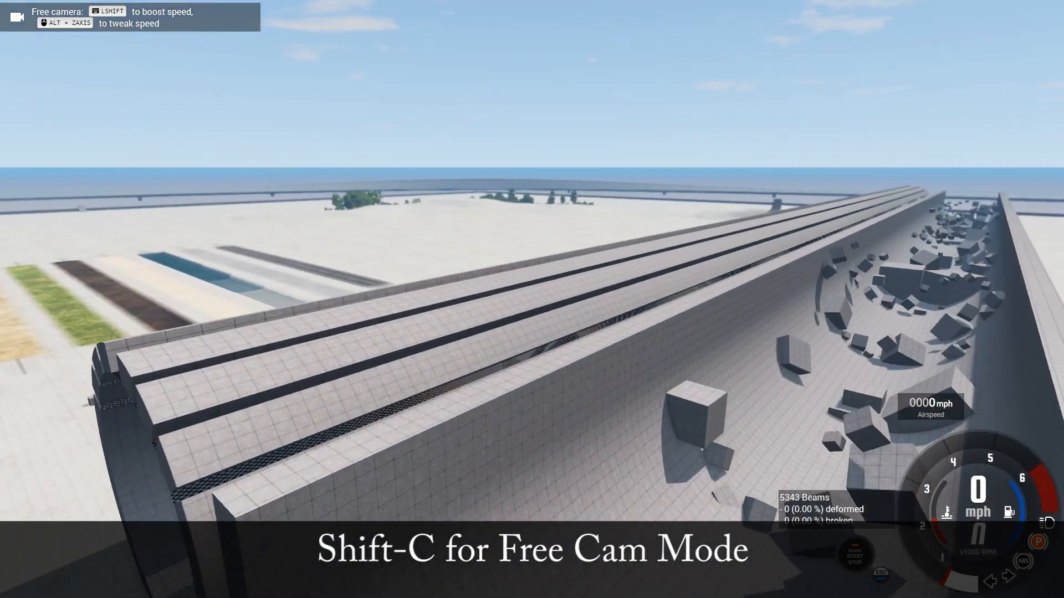
{"action": "key", "text": "s"}
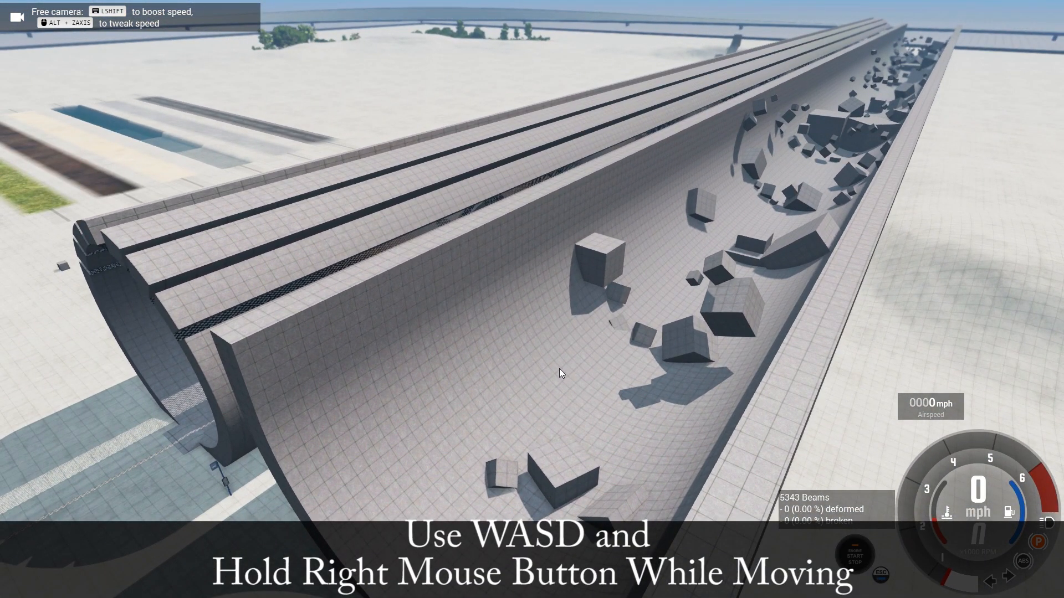
{"action": "key", "text": "j"}
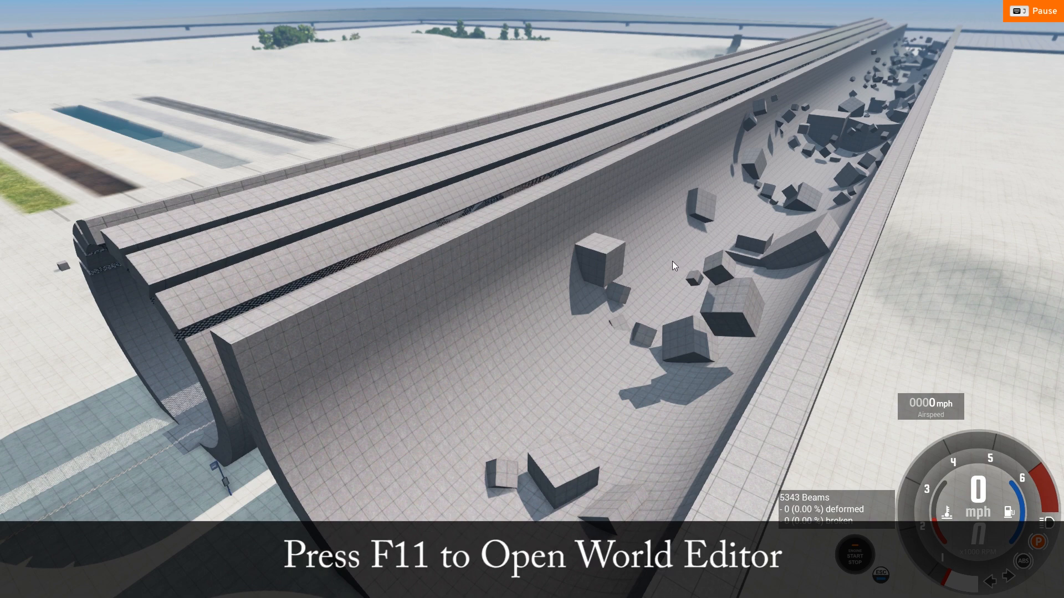
- Open the World Editor and select the large half pipe
{"action": "key", "text": "F11"}
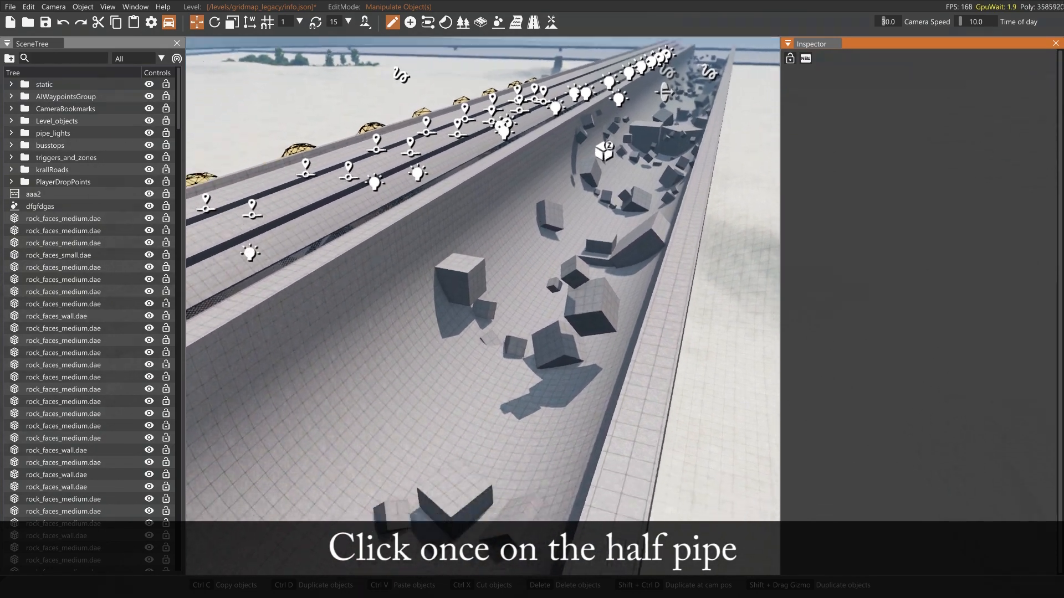
{"action": "left_click", "coordinate": [308, 401]}
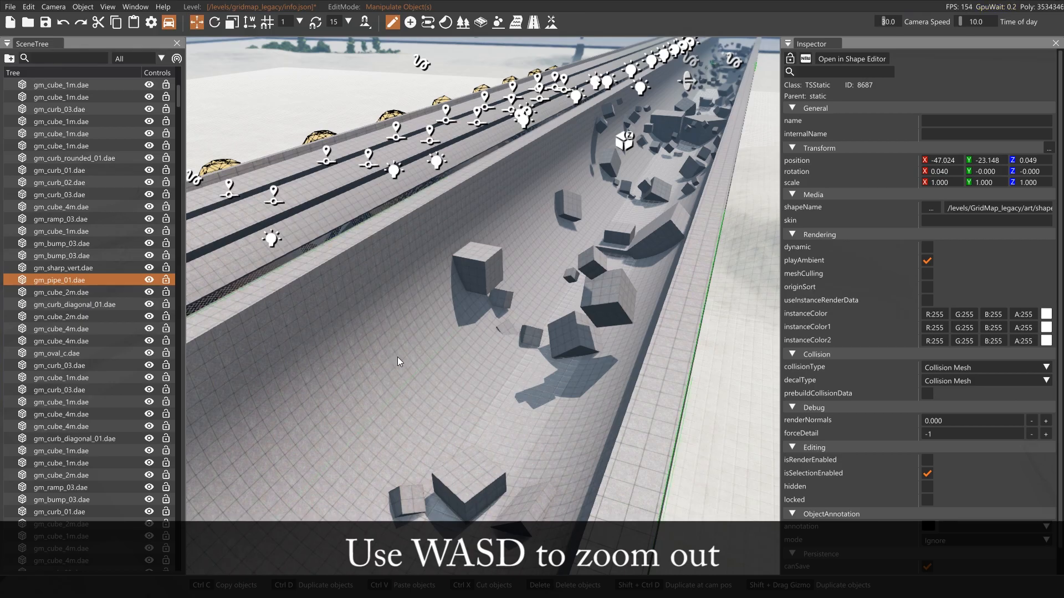
- Move the half pipe onto open ground near the wooden-ball triangle, at about X 98.5, Y -227.9
{"action": "key", "text": "s"}
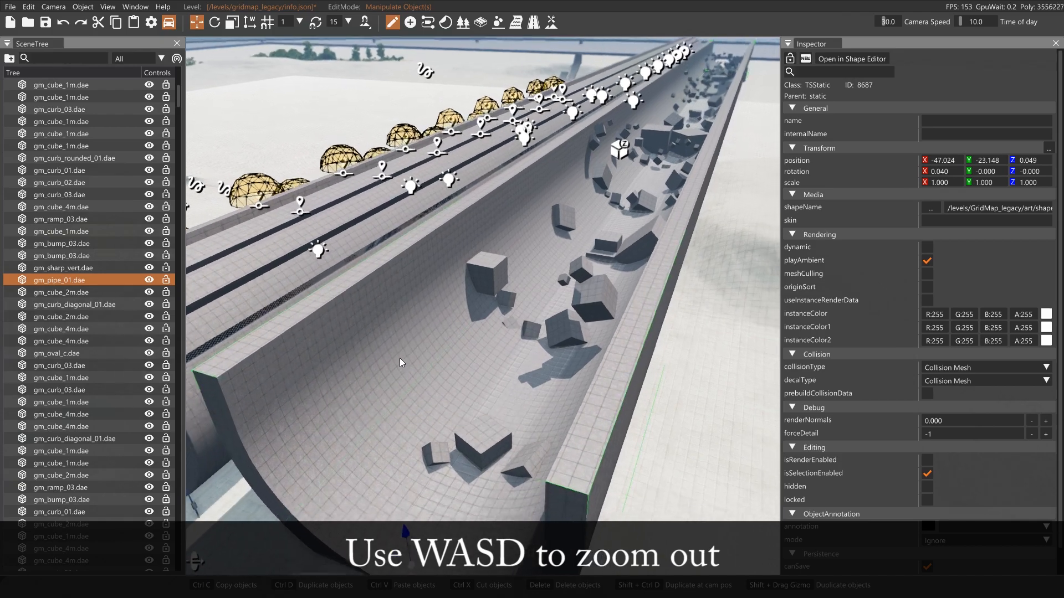
{"action": "key", "text": "s"}
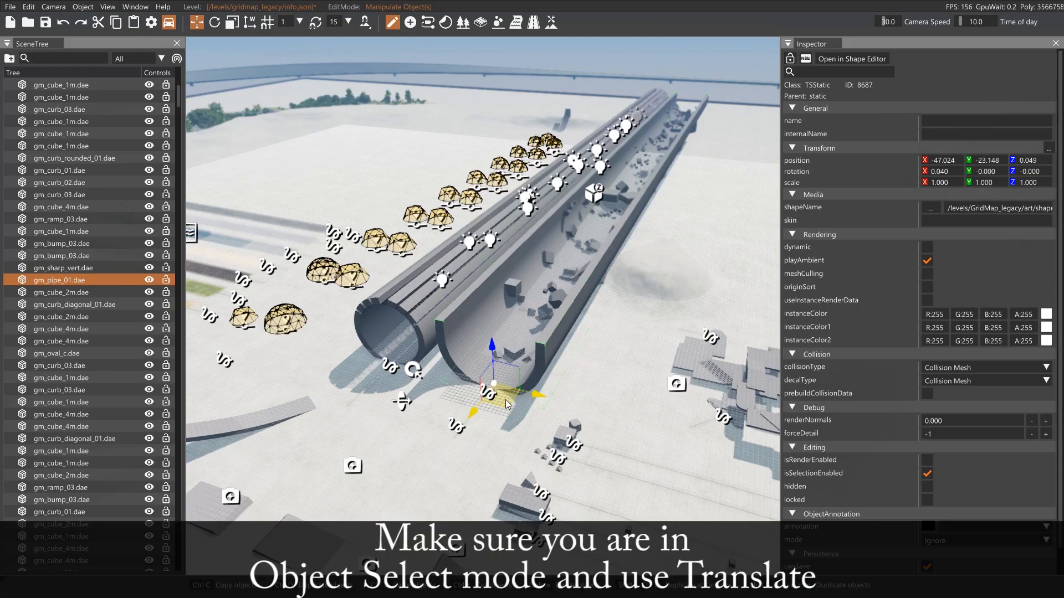
{"action": "left_click_drag", "start_coordinate": [506, 402], "coordinate": [268, 427]}
{"action": "right_click_drag", "start_coordinate": [268, 427], "coordinate": [83, 435]}
{"action": "key", "text": "d"}
{"action": "right_click_drag", "start_coordinate": [288, 383], "coordinate": [505, 394]}
{"action": "key", "text": "a"}
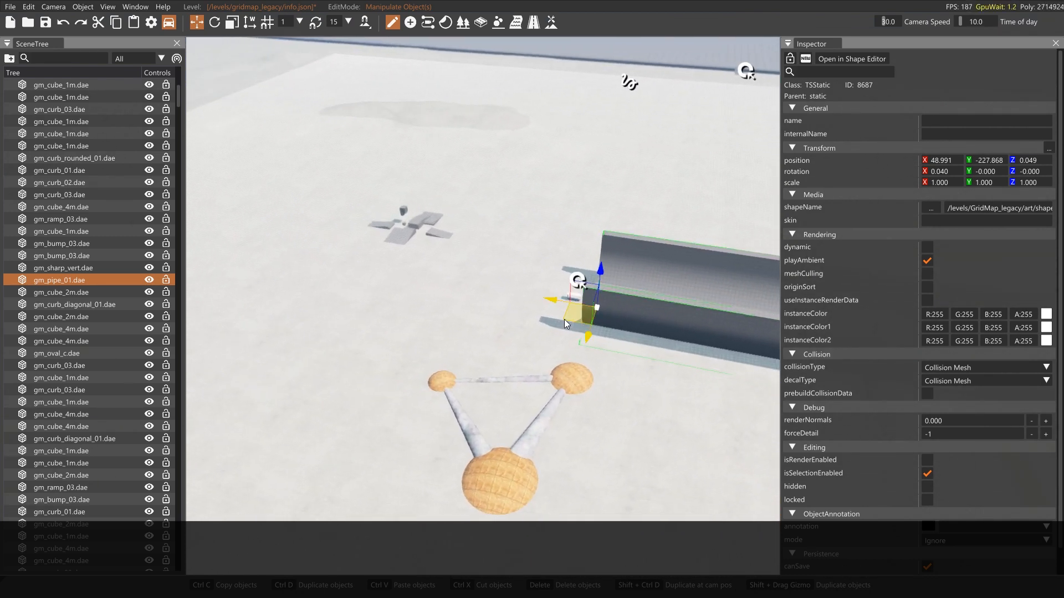
{"action": "left_click_drag", "start_coordinate": [555, 300], "coordinate": [394, 301]}
- Set the half pipe's scale to 0.1 on the X, Y and Z axes
{"action": "mouse_move", "coordinate": [394, 301]}
{"action": "right_mouse_down"}
{"action": "mouse_move", "coordinate": [368, 318]}
{"action": "mouse_move", "coordinate": [383, 300]}
{"action": "right_mouse_up"}
{"action": "key", "text": "w"}
{"action": "key", "text": "s"}
{"action": "right_click_drag", "start_coordinate": [520, 282], "coordinate": [517, 284]}
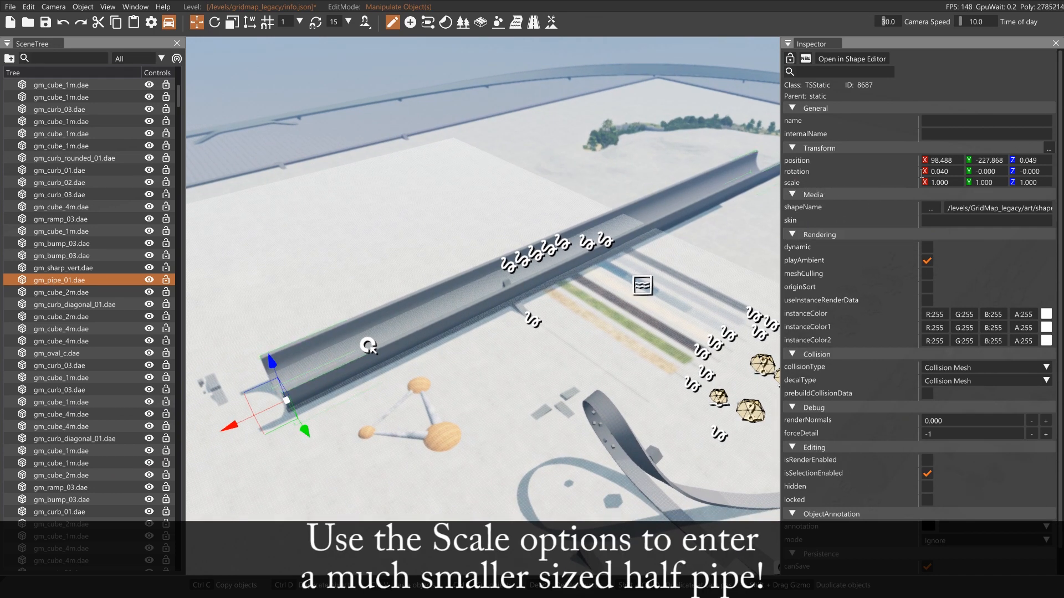
{"action": "left_click", "coordinate": [942, 183]}
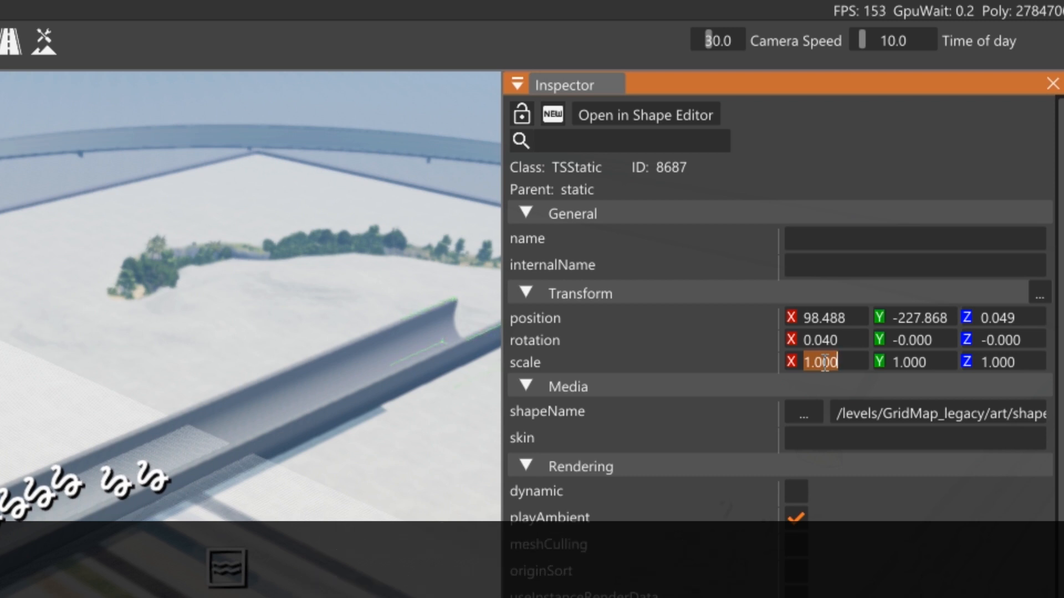
{"action": "type", "text": ".1"}
{"action": "key", "text": "Tab"}
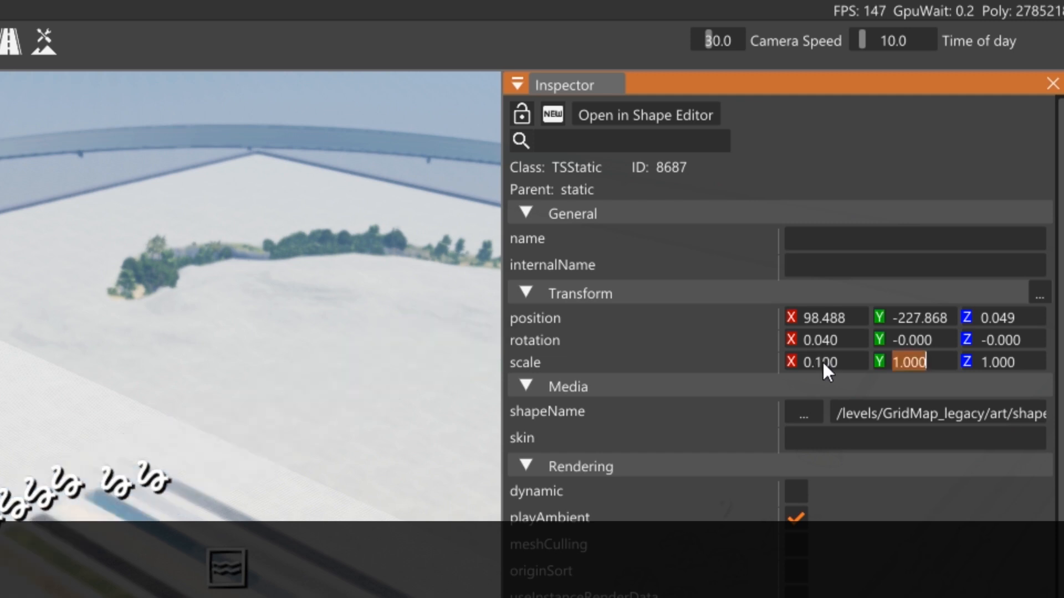
{"action": "type", "text": ".1"}
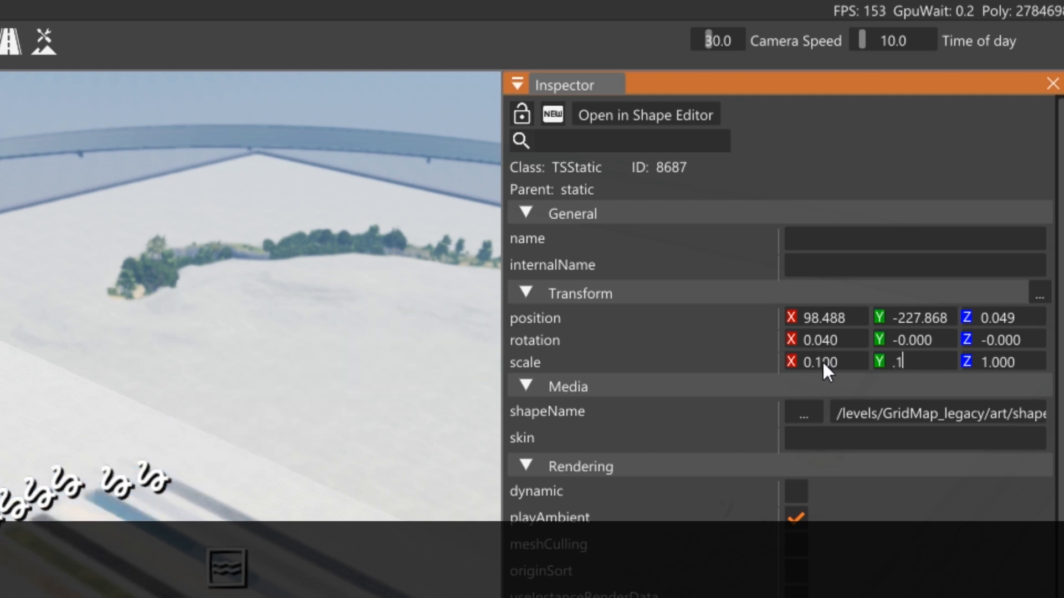
{"action": "key", "text": "Tab"}
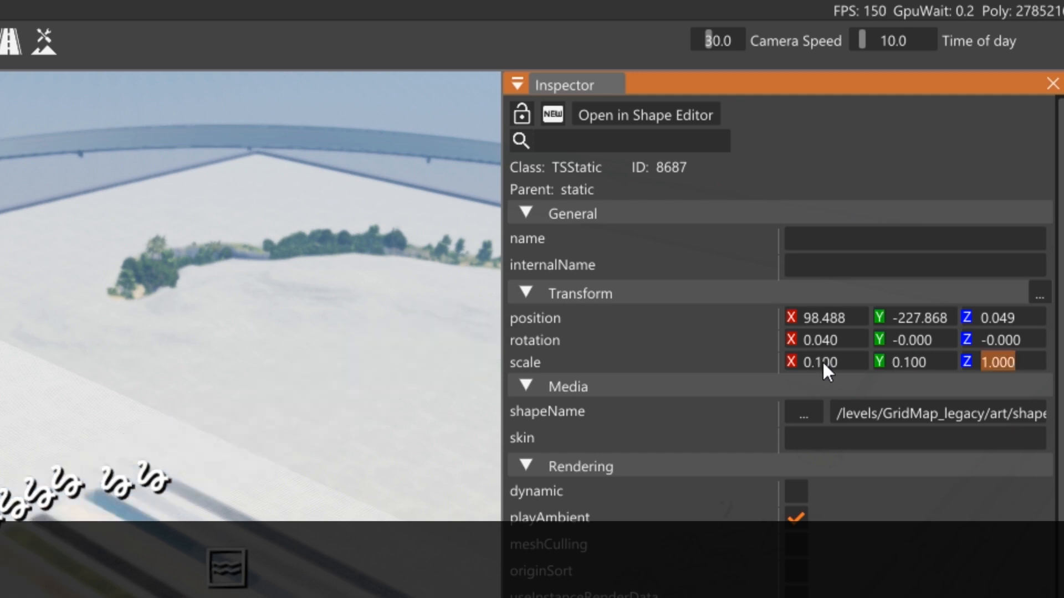
{"action": "type", "text": ".1"}
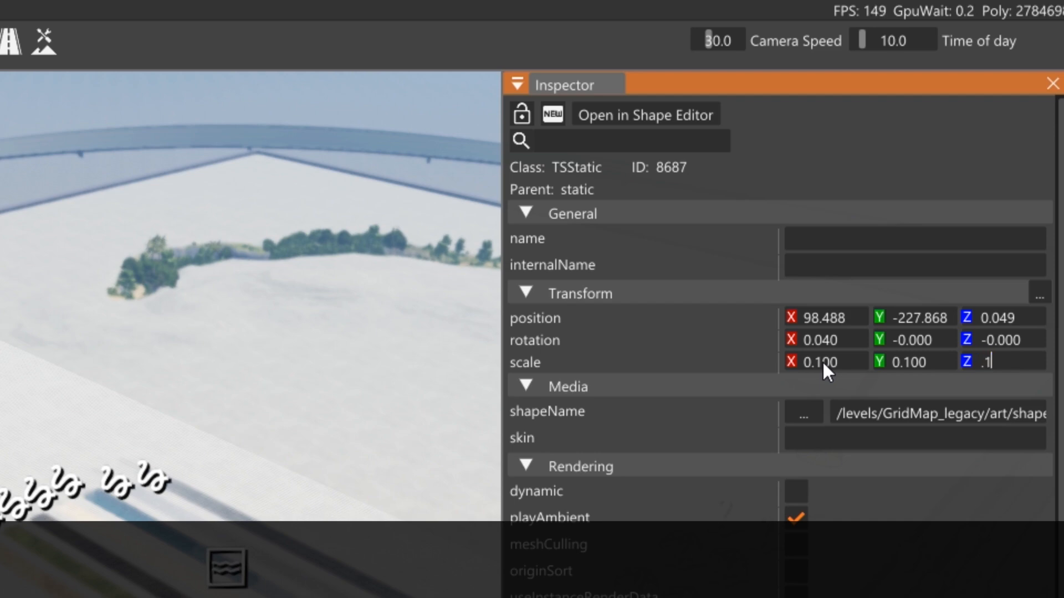
{"action": "key", "text": "Tab"}
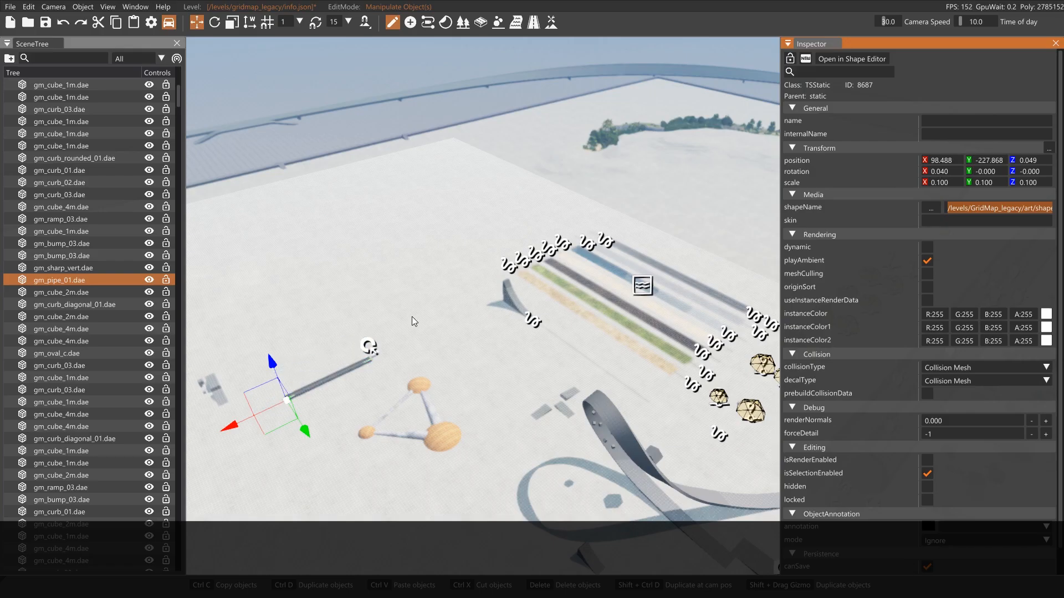
- Examine the scaled-down half pipe up close, from its open end and along its length
{"action": "right_click_drag", "start_coordinate": [413, 321], "coordinate": [384, 338]}
{"action": "type", "text": "wwwwwwwwwwwwwww"}
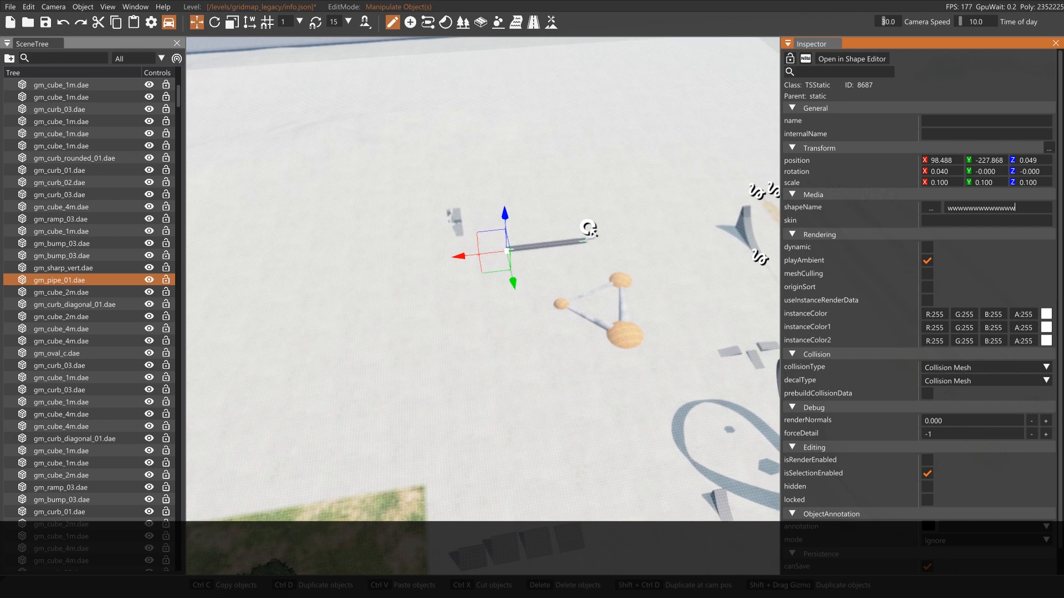
{"action": "left_click", "coordinate": [504, 339]}
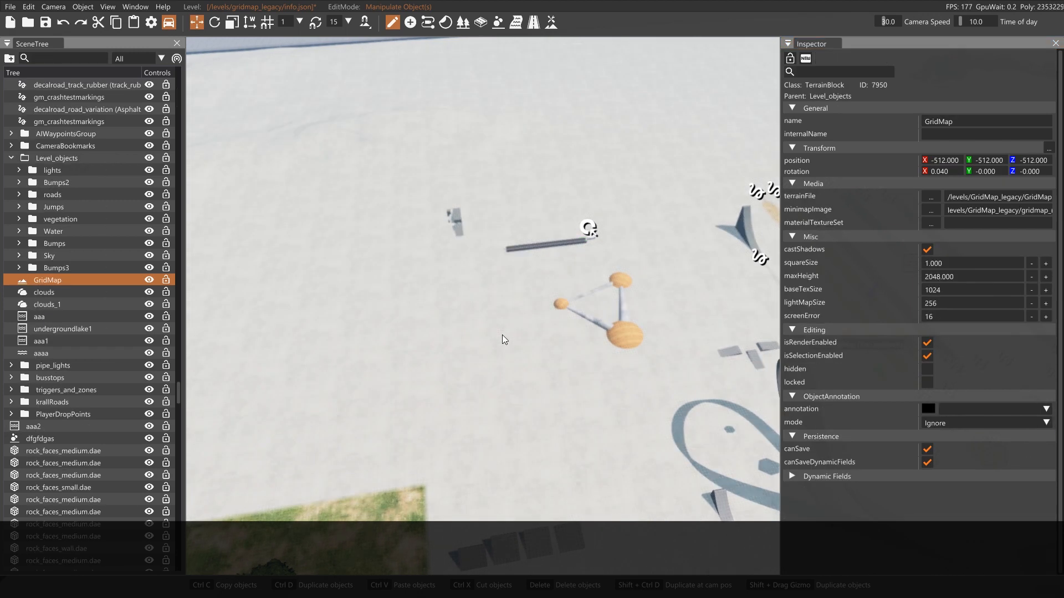
{"action": "key", "text": "w"}
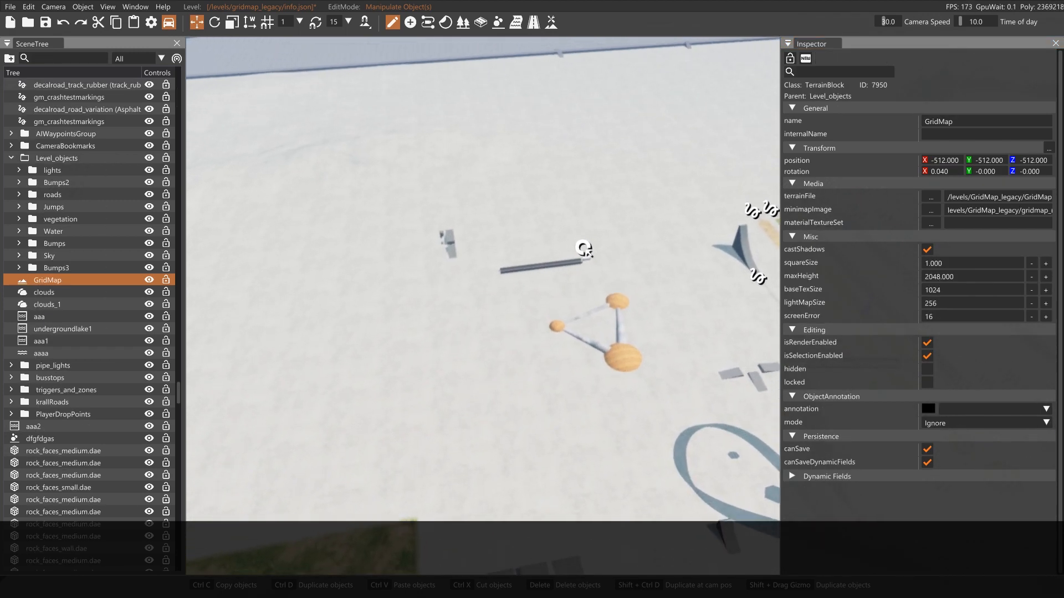
{"action": "key", "text": "w"}
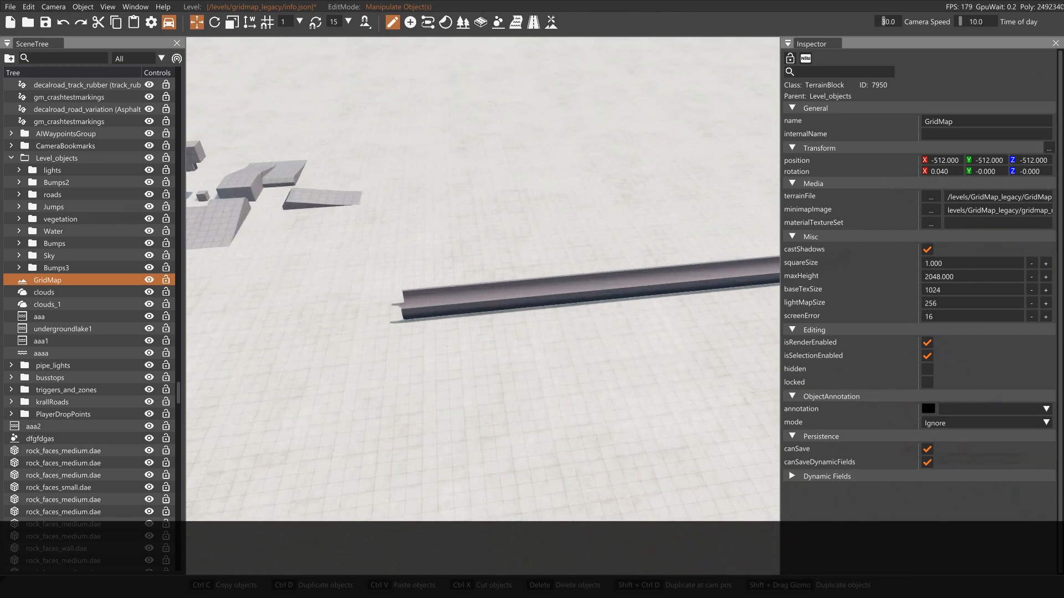
{"action": "key", "text": "s"}
{"action": "key", "text": "a"}
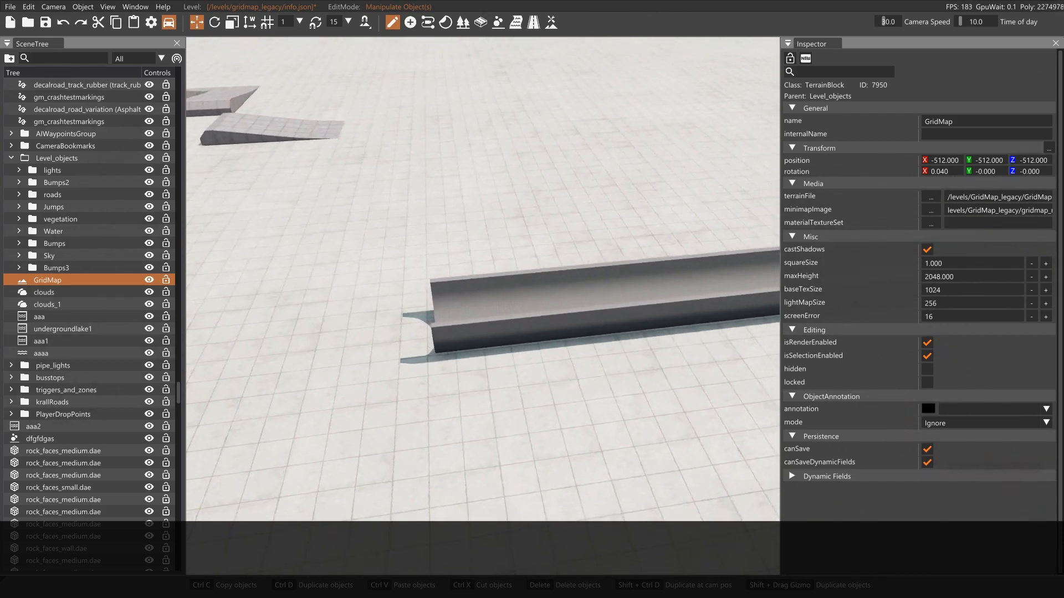
{"action": "right_click_drag", "start_coordinate": [515, 285], "coordinate": [551, 286]}
{"action": "key", "text": "s"}
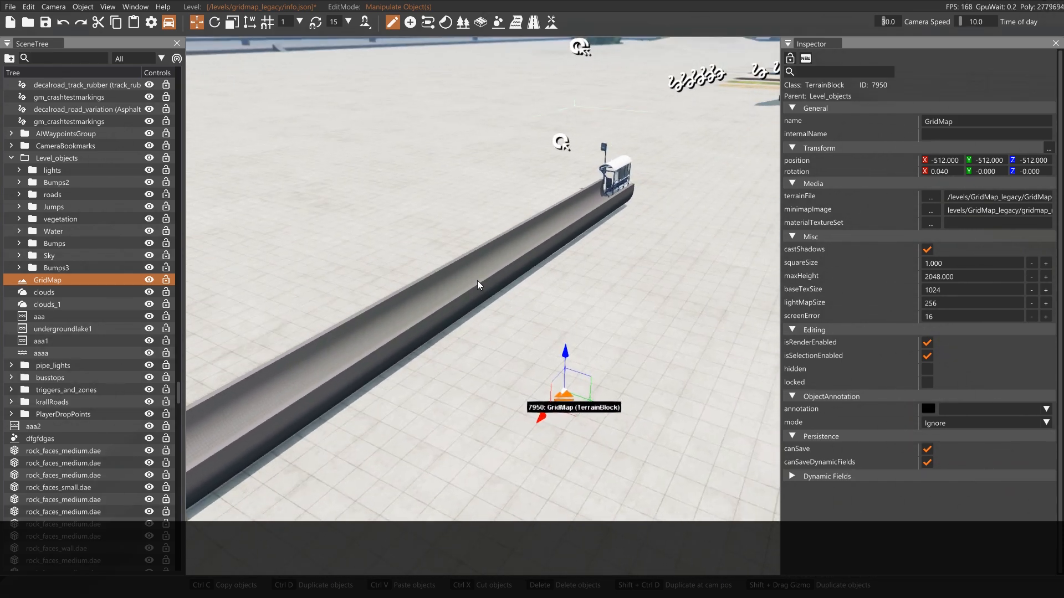
- Select the scaled-down half pipe again and bring its whole length into view
{"action": "left_click", "coordinate": [477, 283]}
{"action": "key", "text": "d"}
{"action": "right_click_drag", "start_coordinate": [501, 302], "coordinate": [466, 279]}
{"action": "key", "text": "w"}
{"action": "right_click_drag", "start_coordinate": [610, 125], "coordinate": [726, 228]}
{"action": "key", "text": "s"}
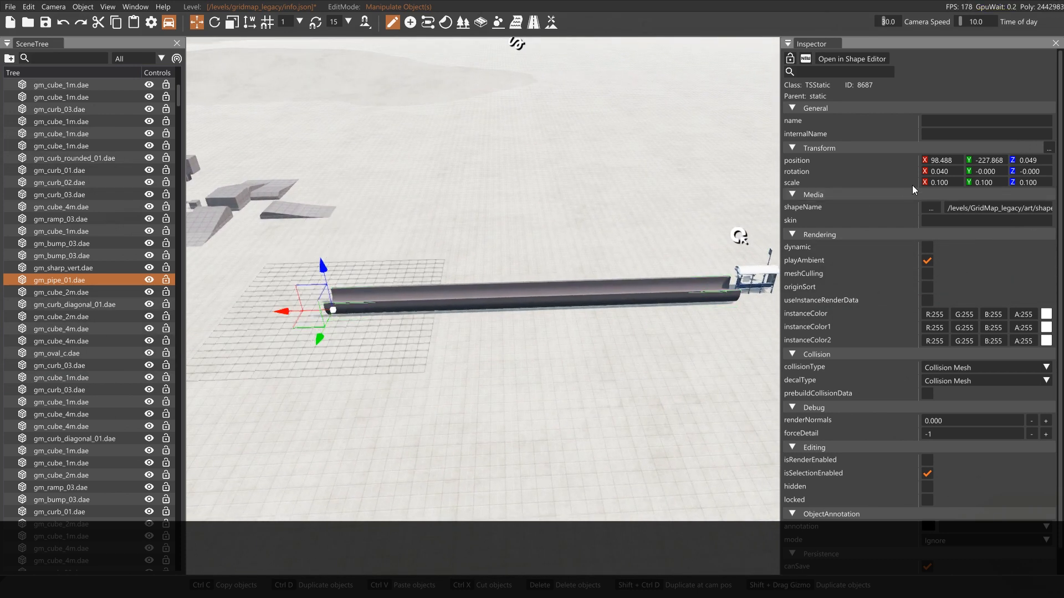
- Set the half pipe's X scale to 0.01
{"action": "left_click", "coordinate": [944, 183]}
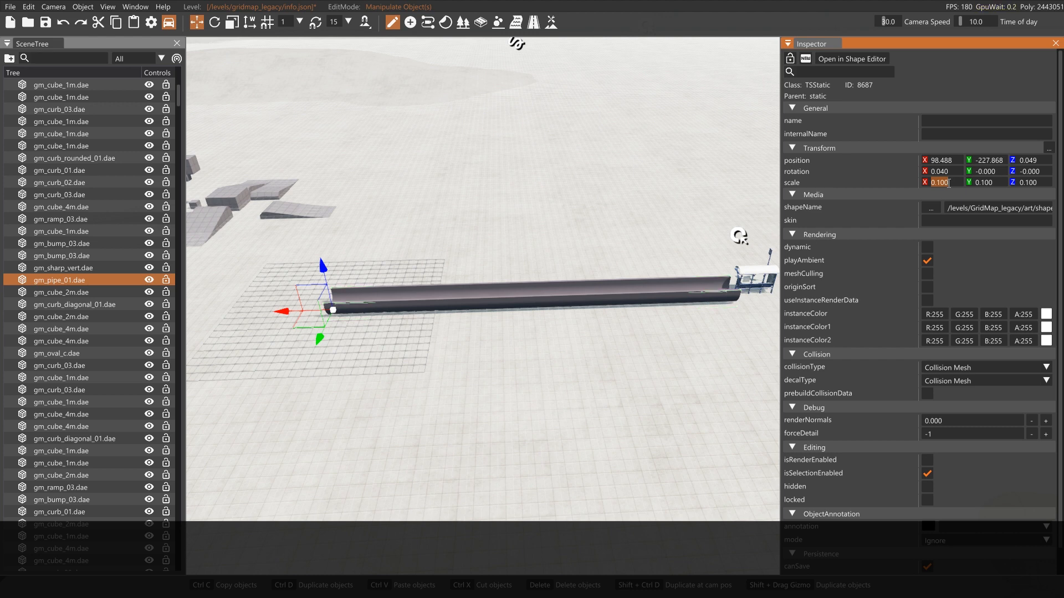
{"action": "type", "text": ".01"}
{"action": "key", "text": "Tab"}
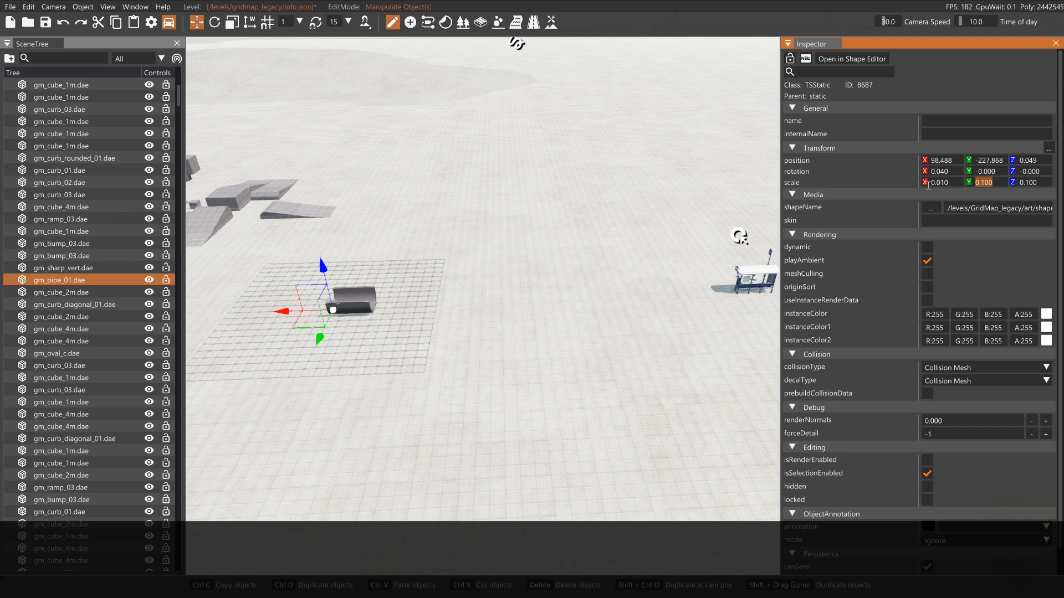
- Set the half pipe's scale to 0.05 on the X, Y and Z axes
{"action": "left_click", "coordinate": [951, 182]}
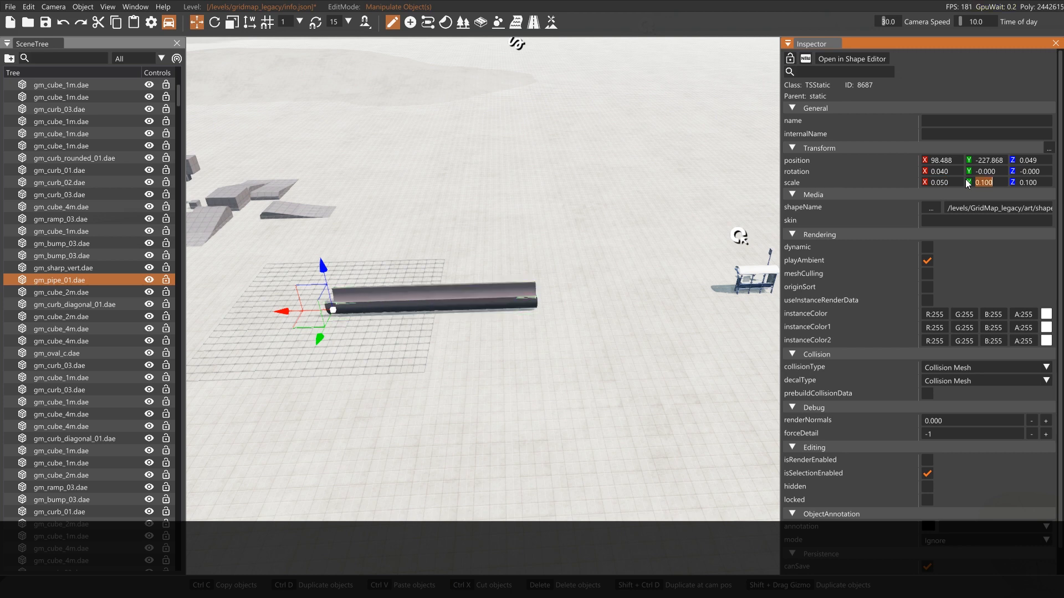
{"action": "type", "text": ".05"}
{"action": "key", "text": "Tab"}
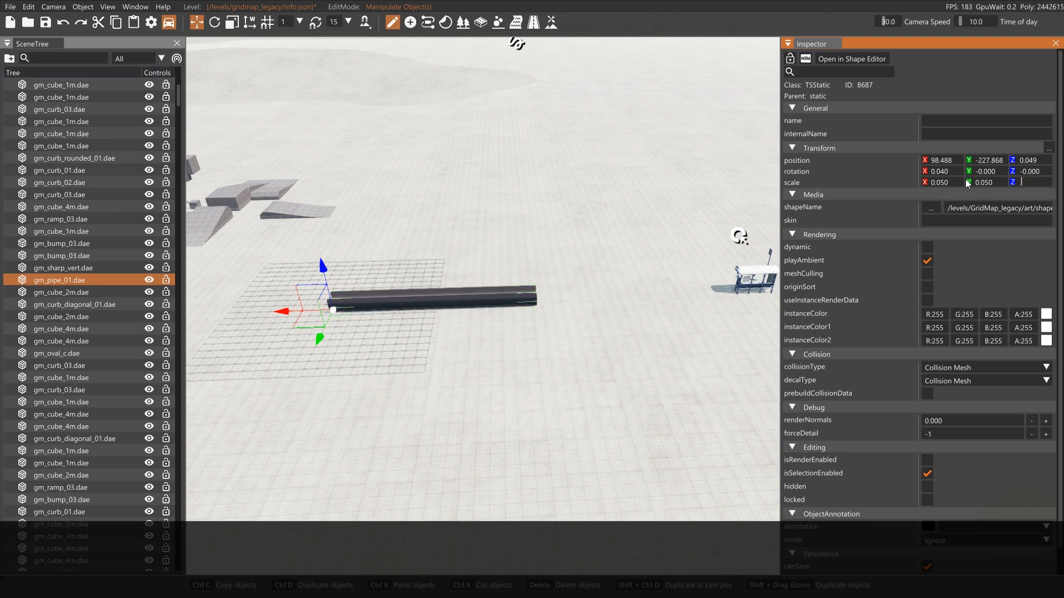
{"action": "type", "text": ".05"}
{"action": "key", "text": "Tab"}
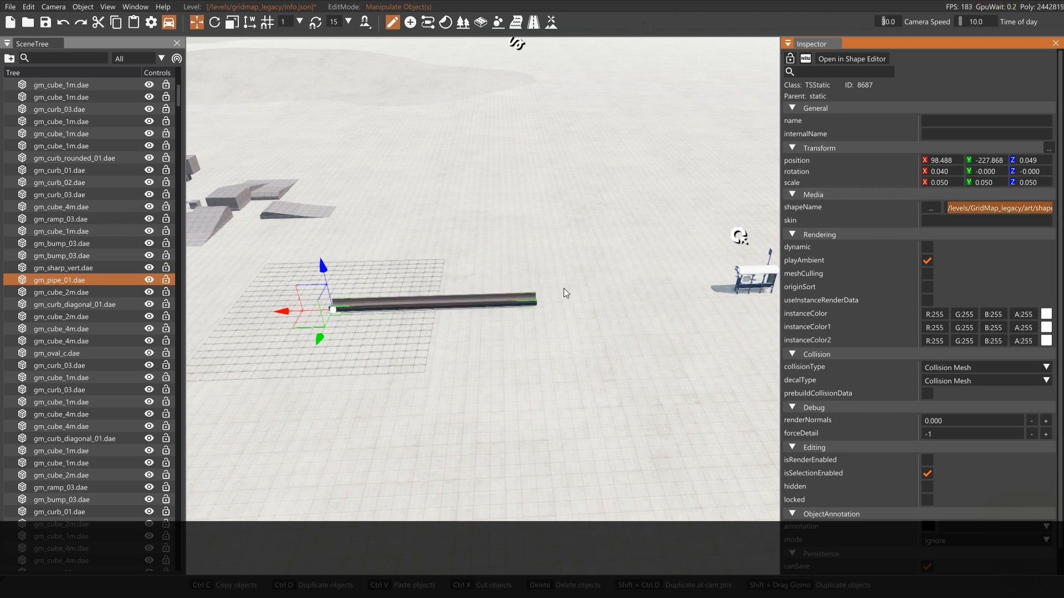
- Place a mesh road on the ground alongside the small half pipe, using the default width of 10 and depth of 5
{"action": "type", "text": "ww"}
{"action": "right_click_drag", "start_coordinate": [579, 355], "coordinate": [583, 307]}
{"action": "key", "text": "Escape"}
{"action": "key", "text": "w"}
{"action": "key", "text": "w"}
{"action": "key", "text": "s"}
{"action": "key", "text": "a"}
{"action": "key", "text": "d"}
{"action": "key", "text": "s"}
{"action": "key", "text": "d"}
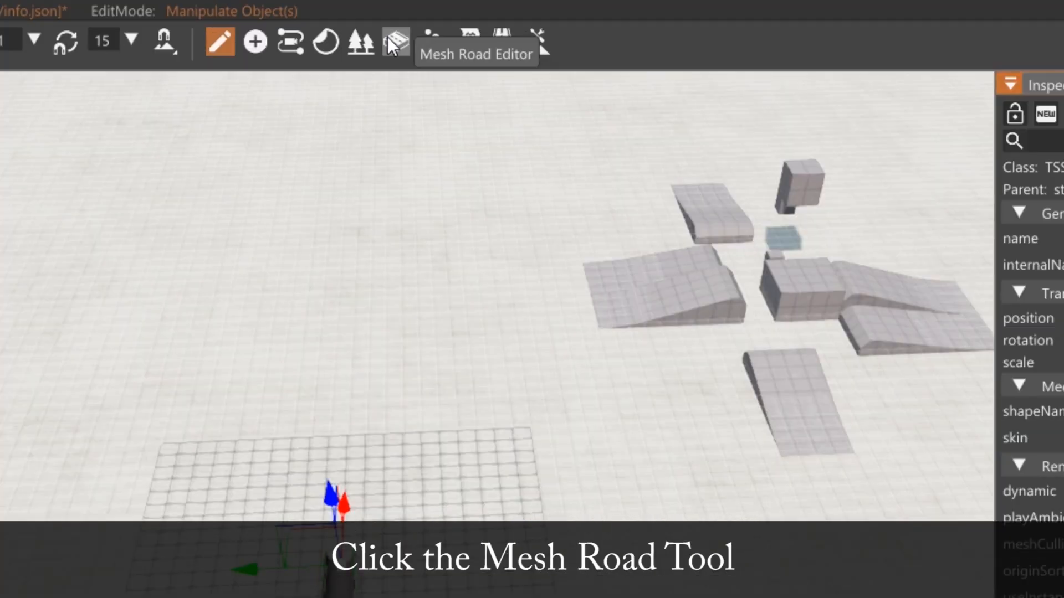
{"action": "left_click", "coordinate": [480, 24]}
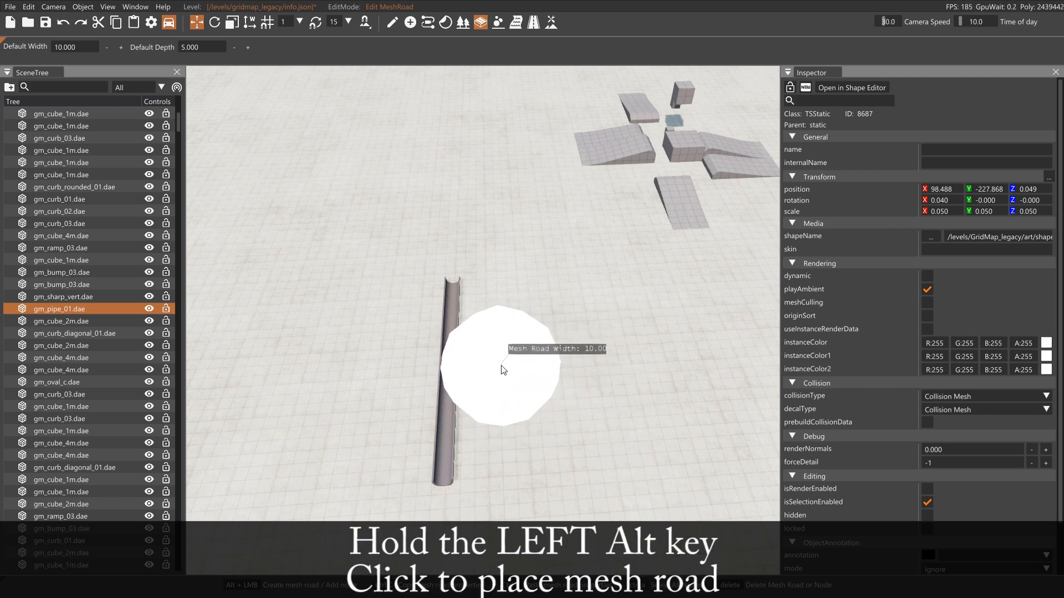
{"action": "left_click", "coordinate": [488, 361], "text": "alt"}
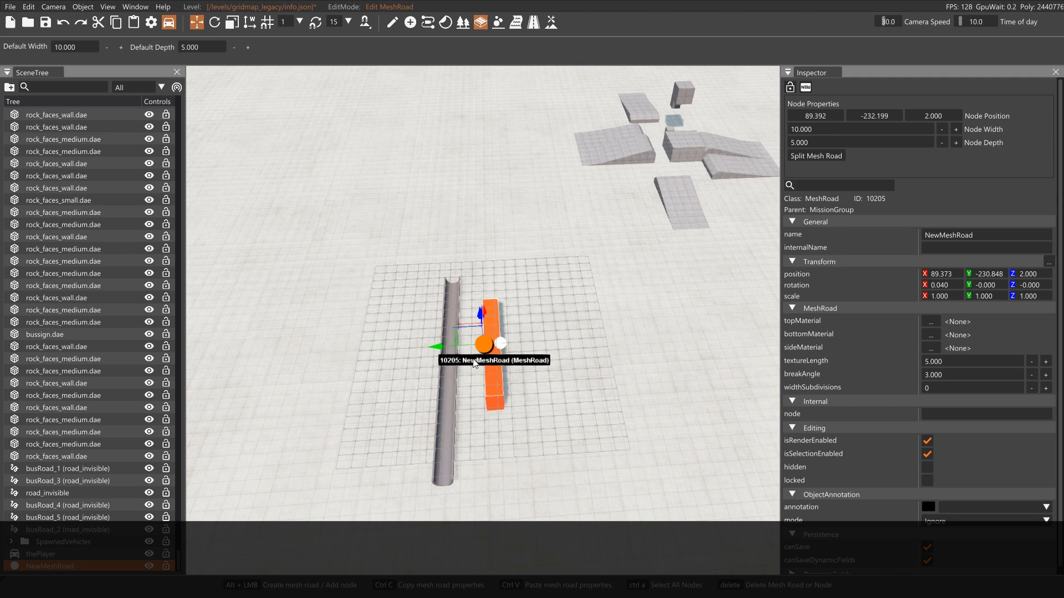
- Switch to object manipulation and move the mesh road along Y up against the half pipe, to about Y -228.73
{"action": "left_click", "coordinate": [391, 25]}
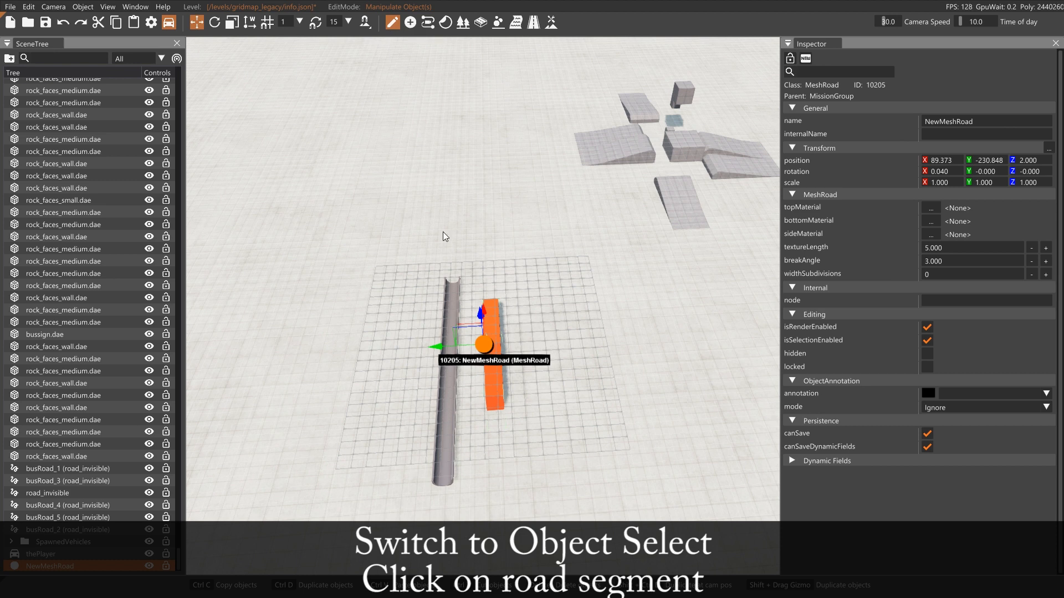
{"action": "left_click_drag", "start_coordinate": [435, 351], "coordinate": [410, 349]}
{"action": "right_click_drag", "start_coordinate": [390, 395], "coordinate": [384, 419]}
{"action": "key", "text": "w"}
{"action": "key", "text": "w"}
{"action": "key", "text": "a"}
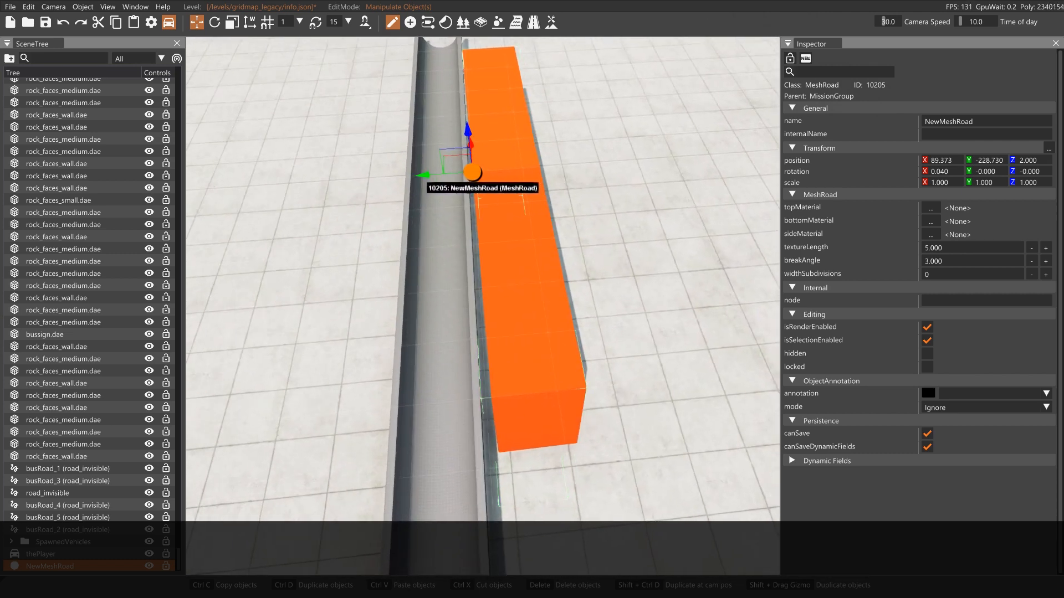
{"action": "key", "text": "a"}
{"action": "key", "text": "d"}
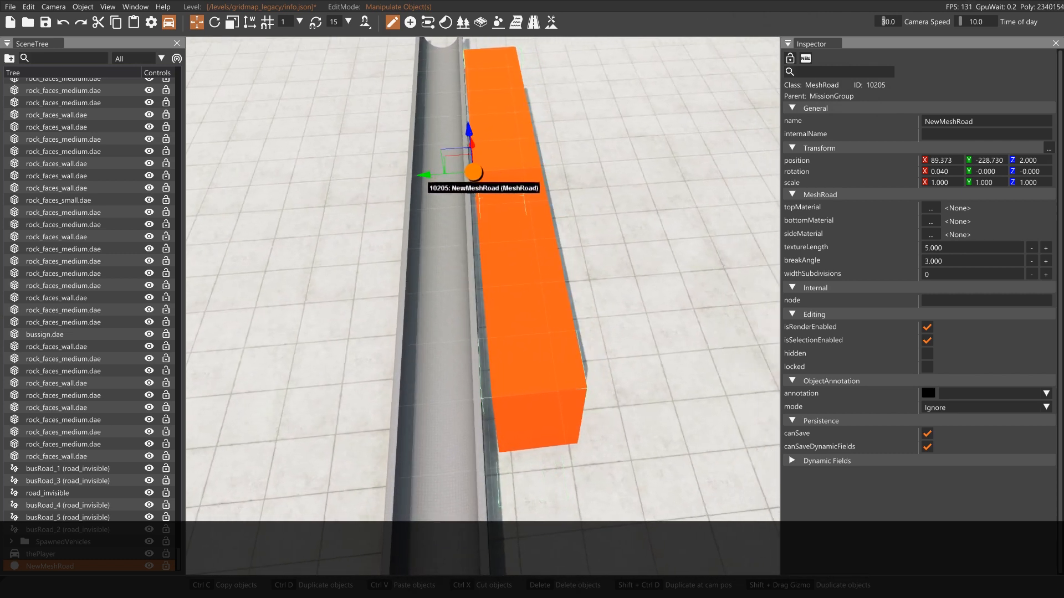
- Rotate the mesh road to run parallel to the half pipe, setting its Z rotation to 1.002
{"action": "left_click", "coordinate": [213, 24]}
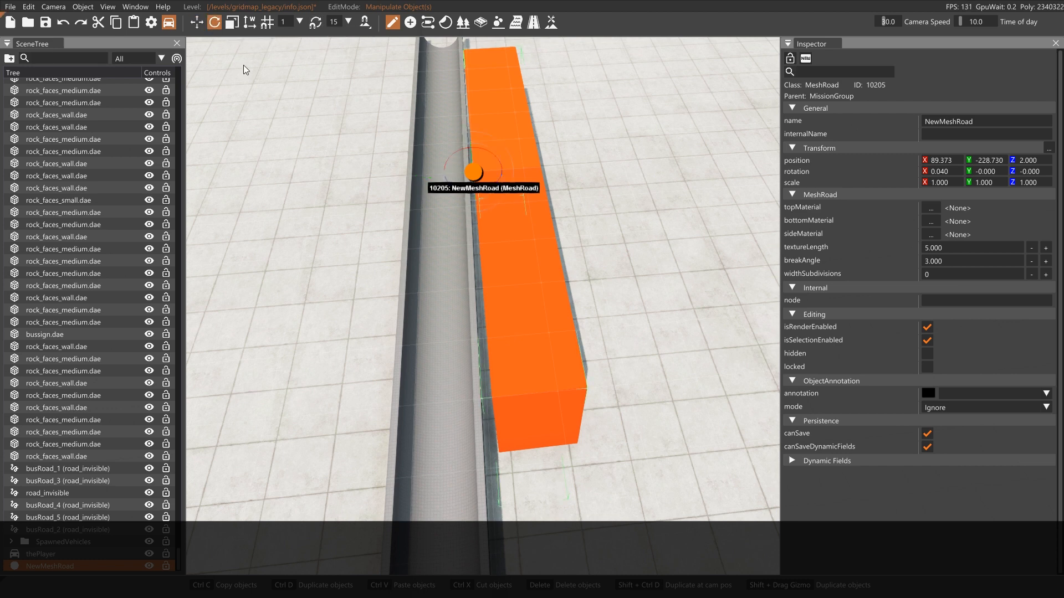
{"action": "left_click_drag", "start_coordinate": [493, 186], "coordinate": [493, 185]}
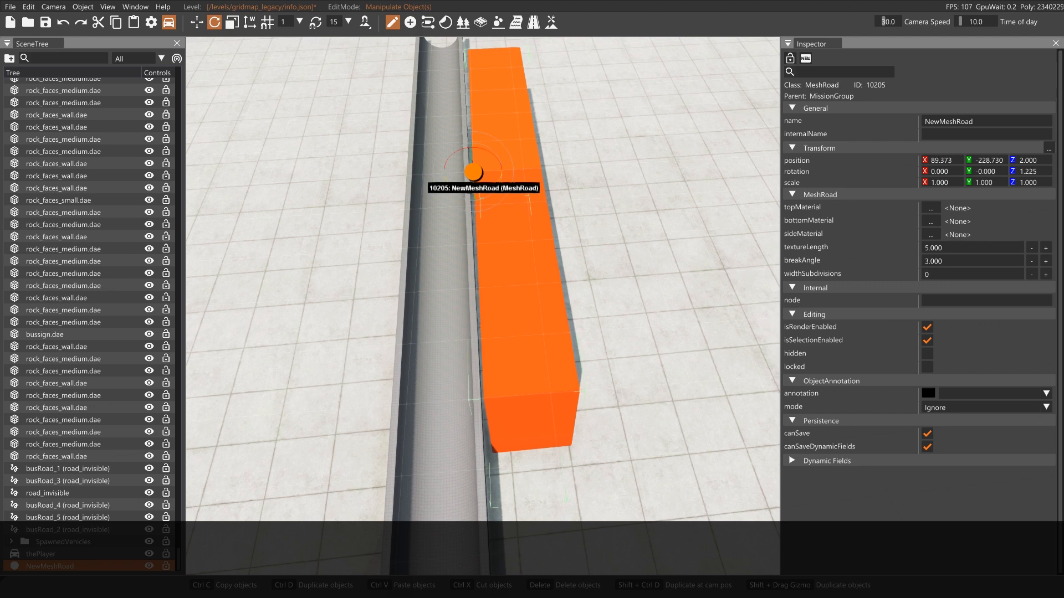
{"action": "left_click_drag", "start_coordinate": [494, 186], "coordinate": [497, 189]}
{"action": "left_click_drag", "start_coordinate": [1018, 171], "coordinate": [1054, 178]}
{"action": "type", "text": "1.002"}
{"action": "key", "text": "Tab"}
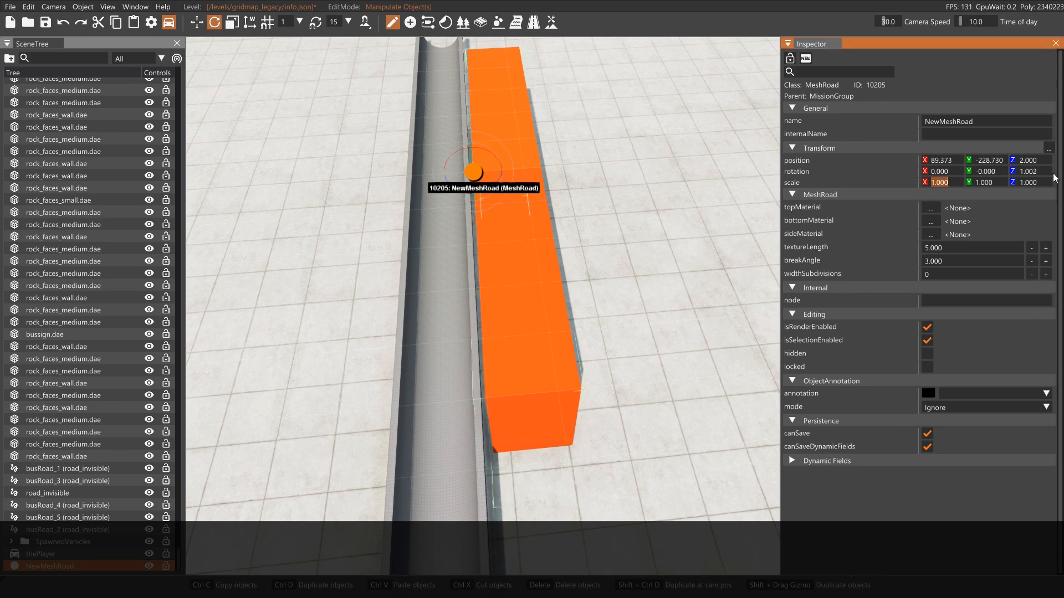
- Select the half pipe and nudge it sideways against the mesh road, to about Y -228.02
{"action": "left_click", "coordinate": [445, 280]}
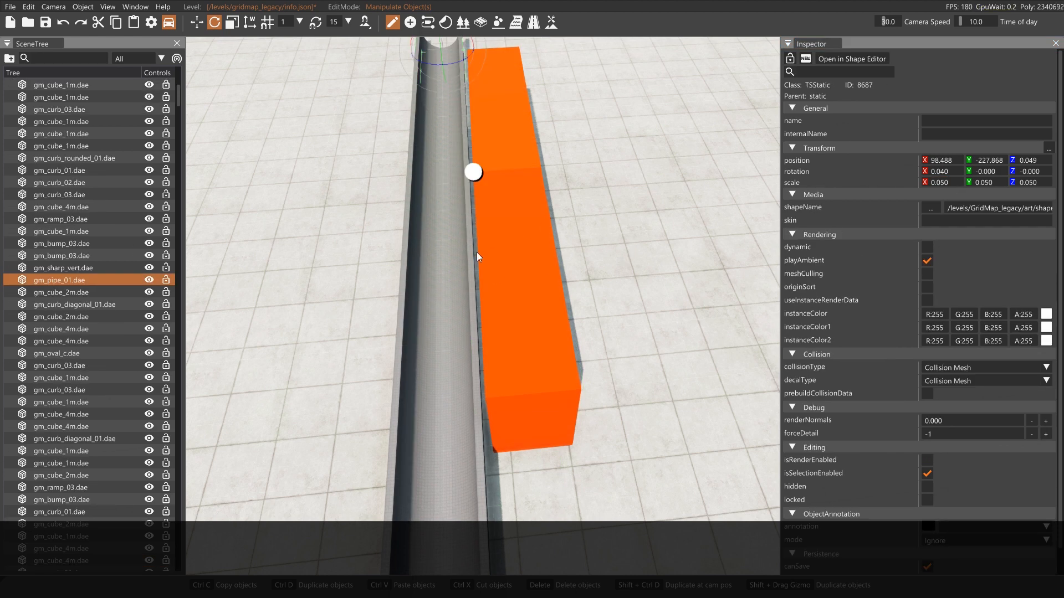
{"action": "scroll", "coordinate": [456, 315], "scroll_direction": "down", "scroll_amount": 3}
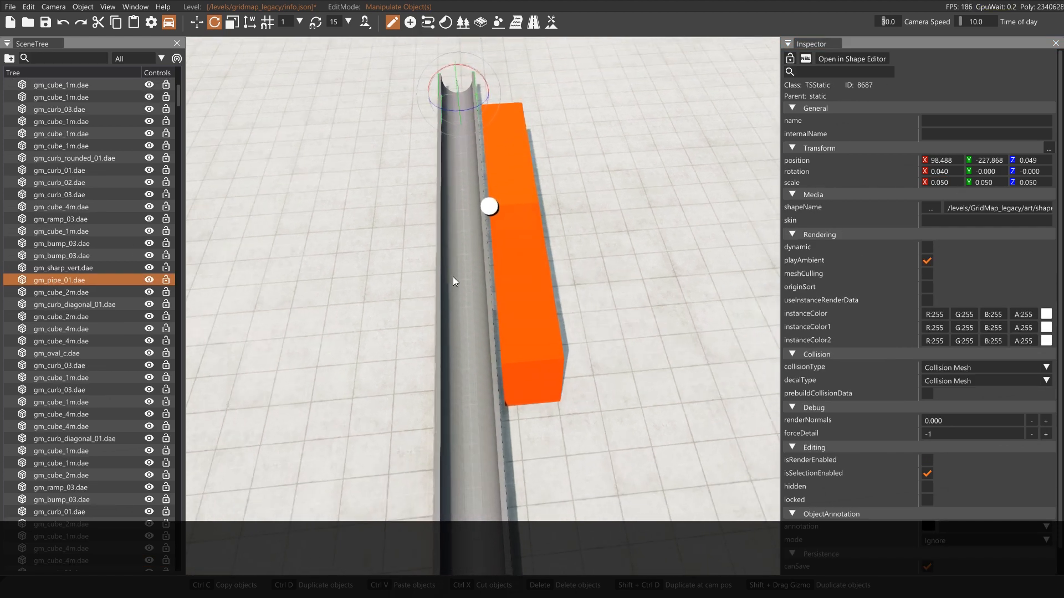
{"action": "left_click", "coordinate": [195, 23]}
{"action": "left_click_drag", "start_coordinate": [413, 99], "coordinate": [418, 101]}
{"action": "scroll", "coordinate": [417, 100], "scroll_direction": "up", "scroll_amount": 5}
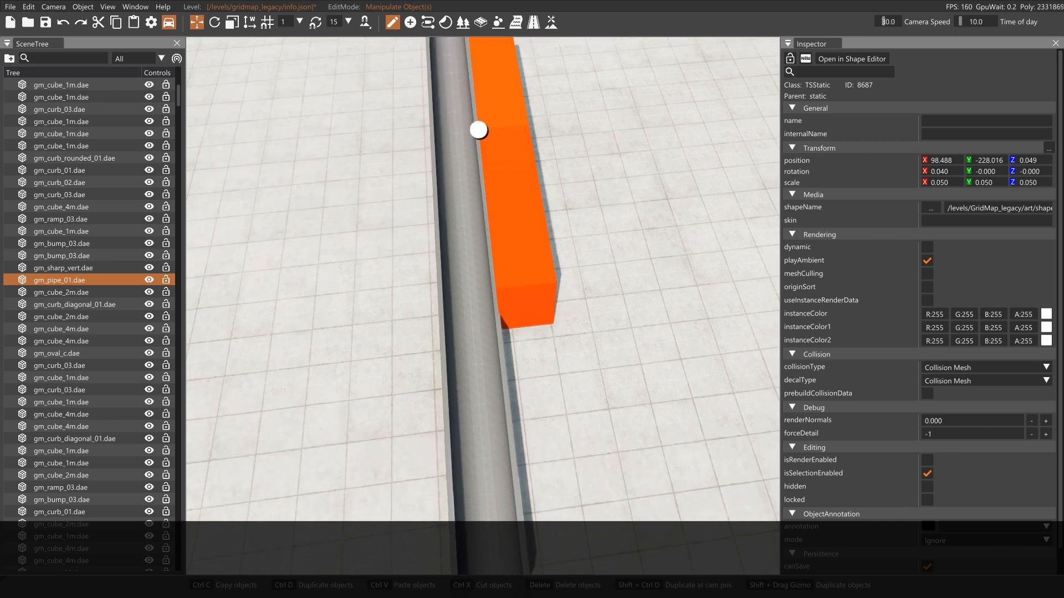
{"action": "scroll", "coordinate": [502, 187], "scroll_direction": "down", "scroll_amount": 5}
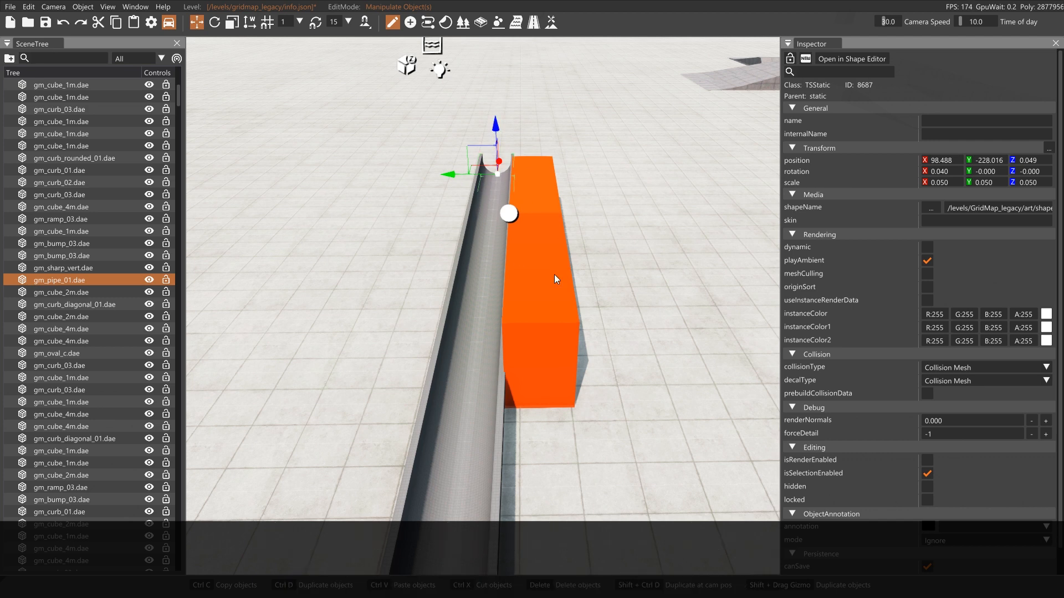
- Lower the mesh road to about Z 0.9 so its top surface is level with the half pipe's rim
{"action": "left_click_drag", "start_coordinate": [494, 126], "coordinate": [487, 103]}
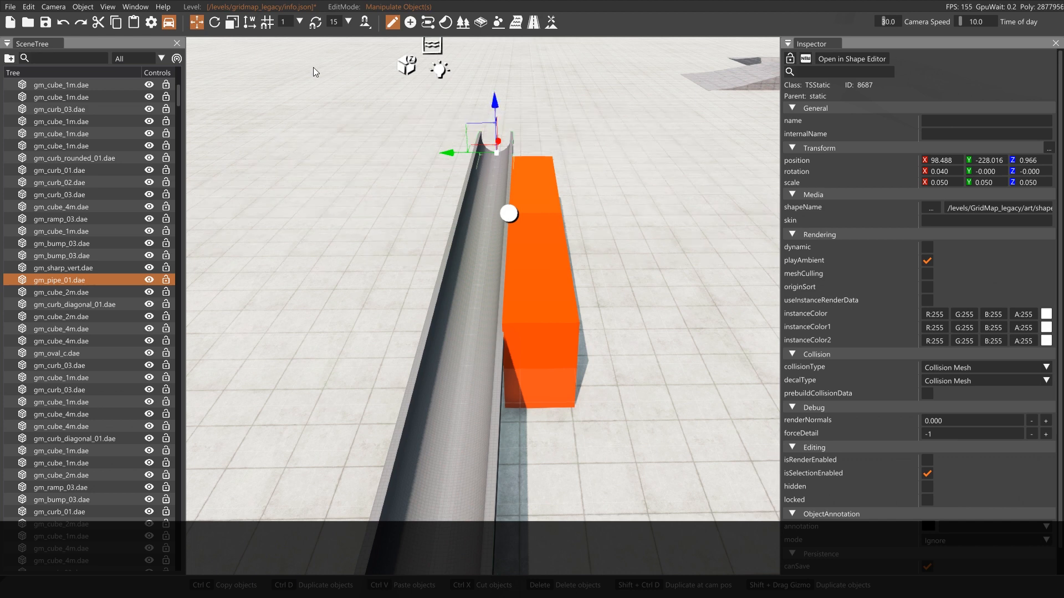
{"action": "left_click", "coordinate": [64, 23]}
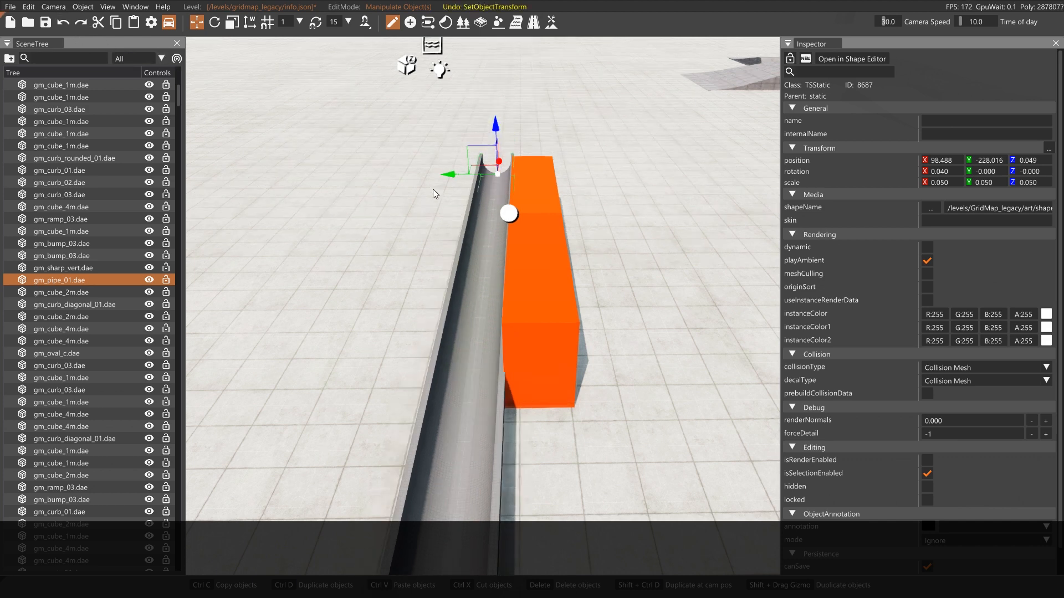
{"action": "left_click", "coordinate": [539, 288]}
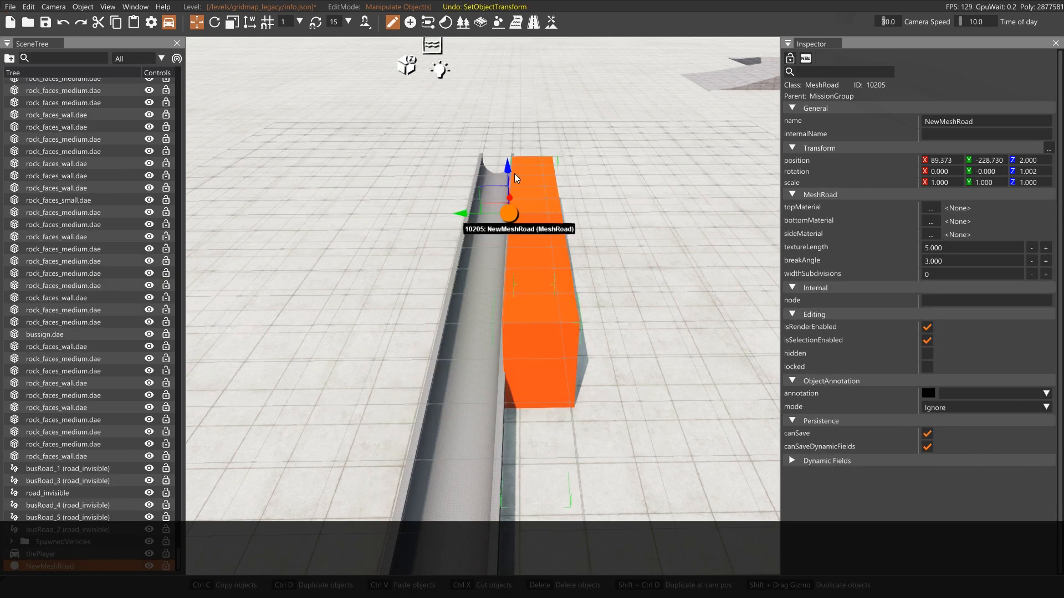
{"action": "left_click_drag", "start_coordinate": [507, 164], "coordinate": [503, 209]}
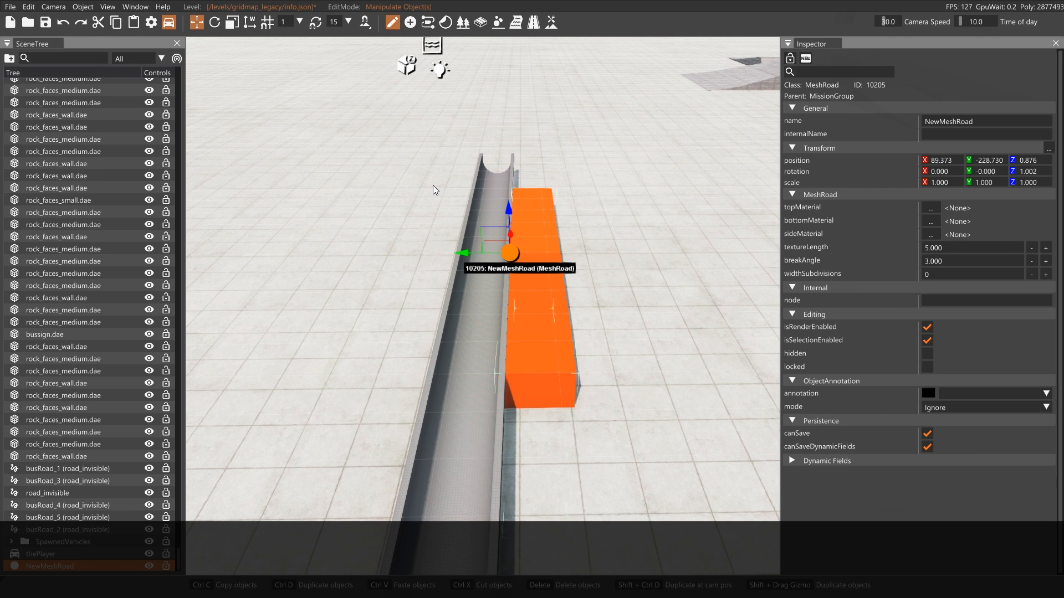
{"action": "key", "text": "d"}
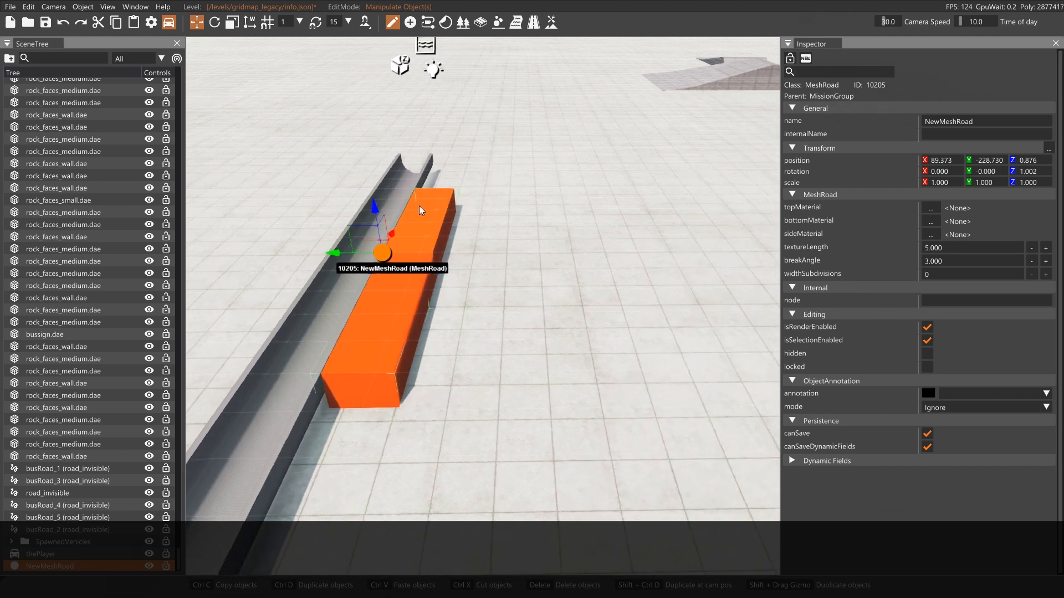
{"action": "key", "text": "a"}
{"action": "right_click_drag", "start_coordinate": [398, 277], "coordinate": [355, 266]}
{"action": "key", "text": "w"}
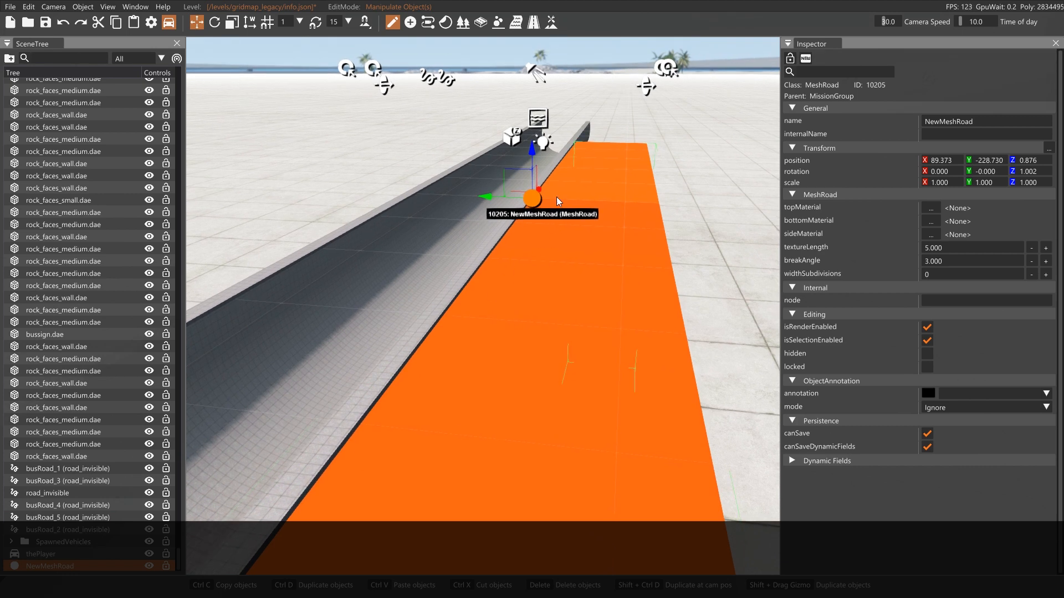
{"action": "left_click_drag", "start_coordinate": [532, 149], "coordinate": [528, 147]}
- Examine from several angles how the mesh road's height and edge line up with the half pipe's rim
{"action": "key", "text": "a"}
{"action": "key", "text": "d"}
{"action": "key", "text": "a"}
{"action": "mouse_move", "coordinate": [667, 258]}
{"action": "right_mouse_down"}
{"action": "mouse_move", "coordinate": [731, 322]}
{"action": "mouse_move", "coordinate": [803, 338]}
{"action": "mouse_move", "coordinate": [759, 315]}
{"action": "mouse_move", "coordinate": [667, 237]}
{"action": "right_mouse_up"}
{"action": "key", "text": "a"}
{"action": "key", "text": "d"}
{"action": "key", "text": "s"}
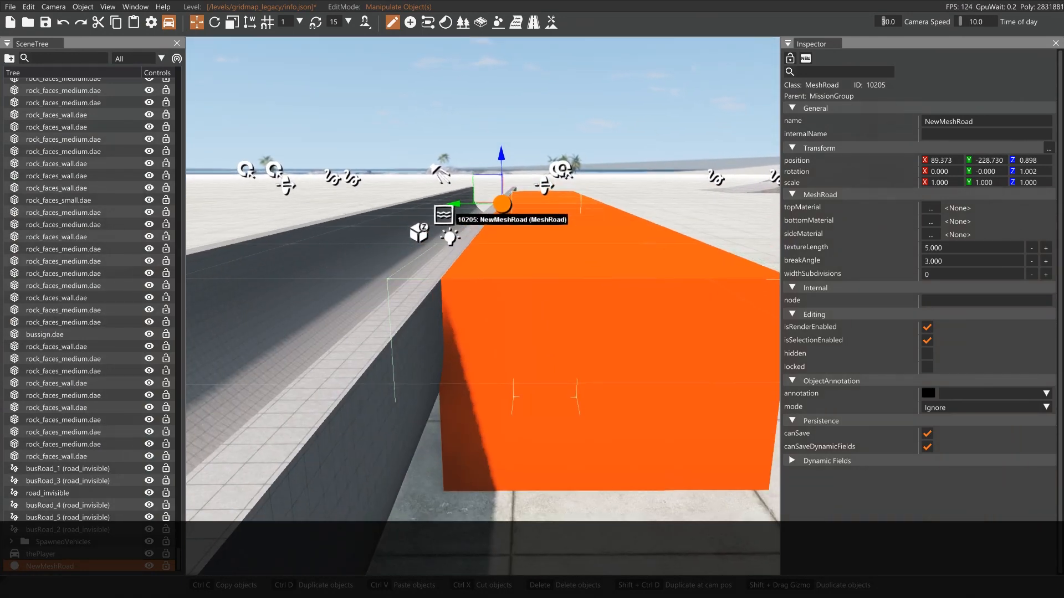
{"action": "right_click_drag", "start_coordinate": [667, 237], "coordinate": [664, 320]}
{"action": "key", "text": "w"}
{"action": "key", "text": "s"}
{"action": "key", "text": "d"}
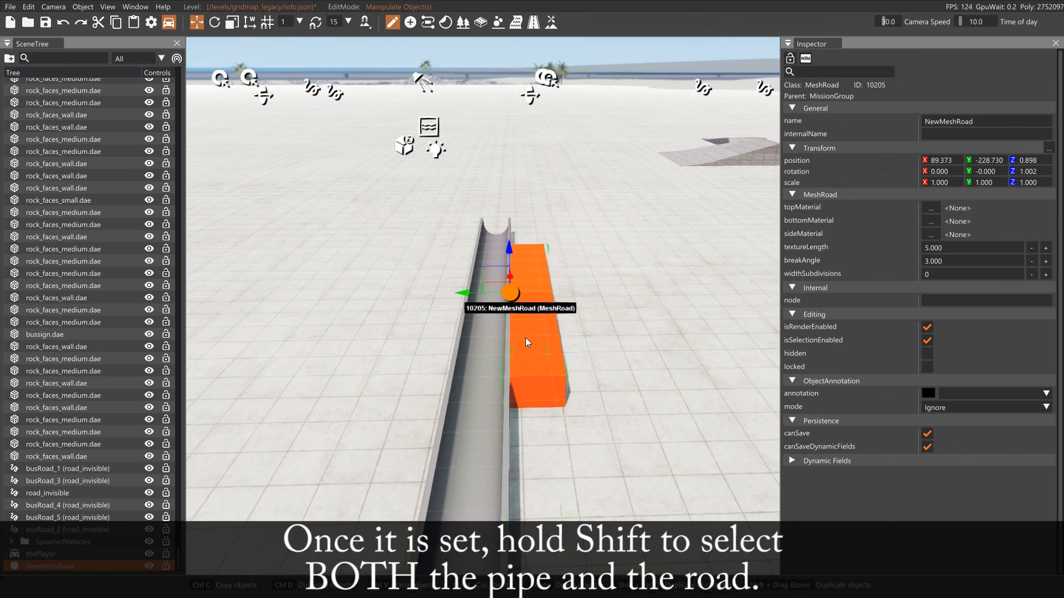
- Select both the half pipe and the mesh road and duplicate them along Y, lining the copied road up with the original pipe
{"action": "left_click", "coordinate": [474, 380], "text": "shift"}
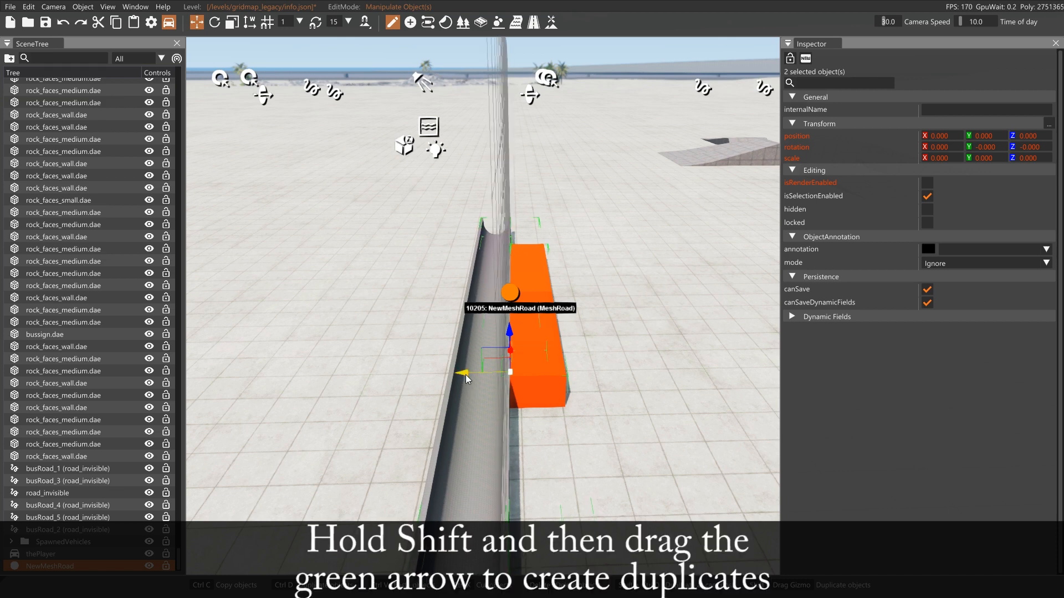
{"action": "left_click_drag", "start_coordinate": [464, 374], "coordinate": [381, 379], "text": "shift"}
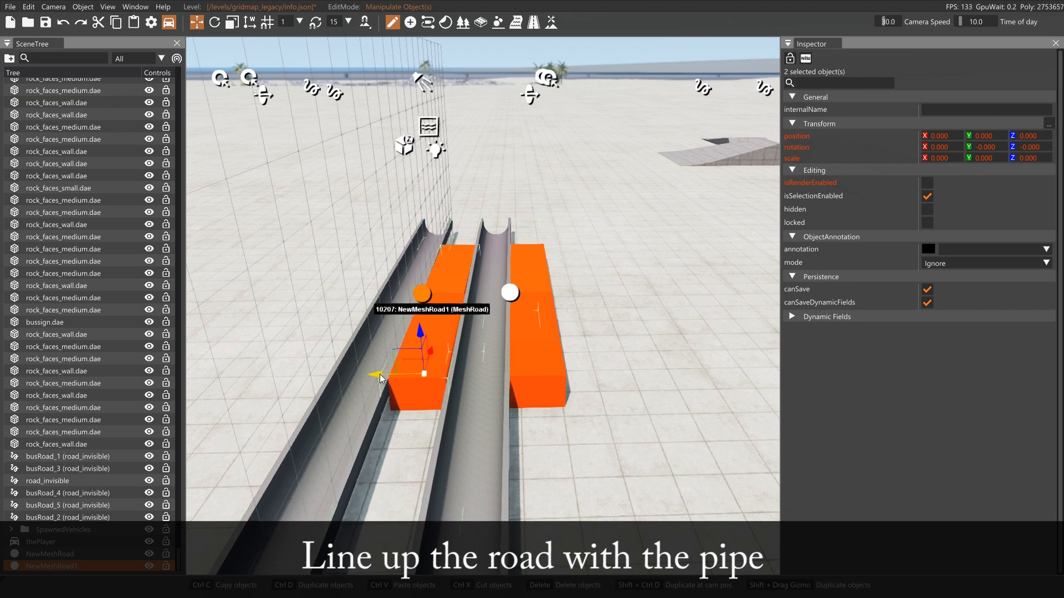
{"action": "left_click_drag", "start_coordinate": [380, 375], "coordinate": [381, 377], "text": "shift"}
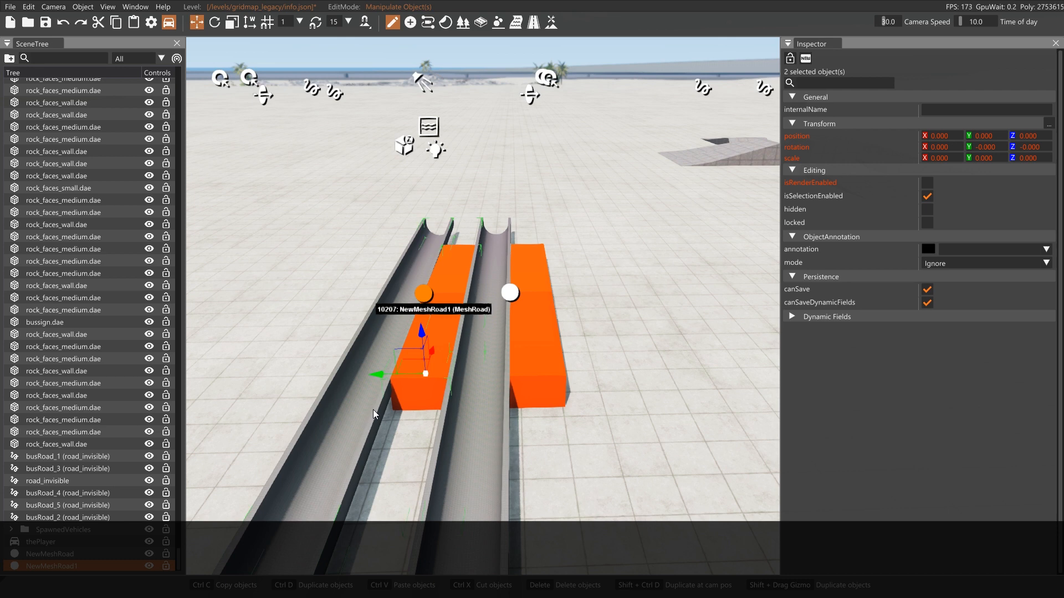
- Duplicate the pipe and road pair twice more along Y, making a row of four adjoining inverted speed bumps
{"action": "key", "text": "a"}
{"action": "key", "text": "d"}
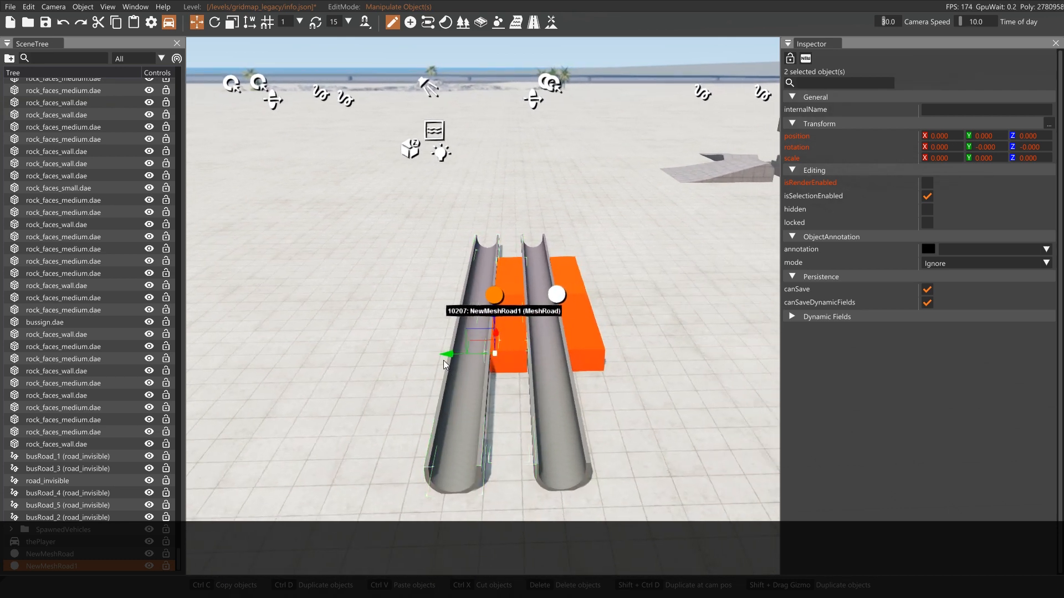
{"action": "left_click_drag", "start_coordinate": [448, 353], "coordinate": [387, 362], "text": "shift"}
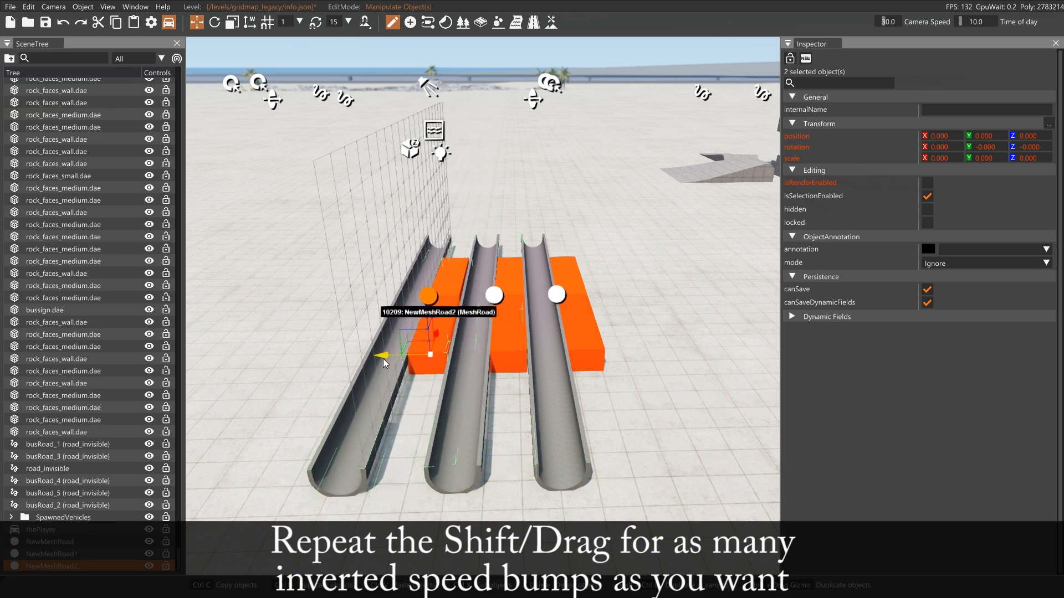
{"action": "left_click_drag", "start_coordinate": [386, 362], "coordinate": [387, 363], "text": "shift"}
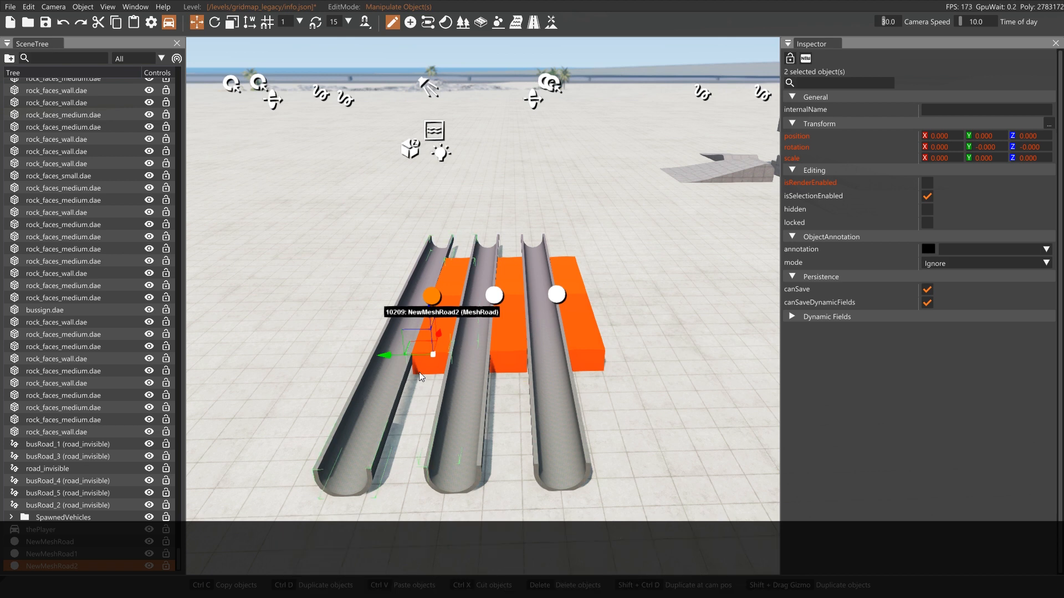
{"action": "left_click_drag", "start_coordinate": [381, 354], "coordinate": [321, 358]}
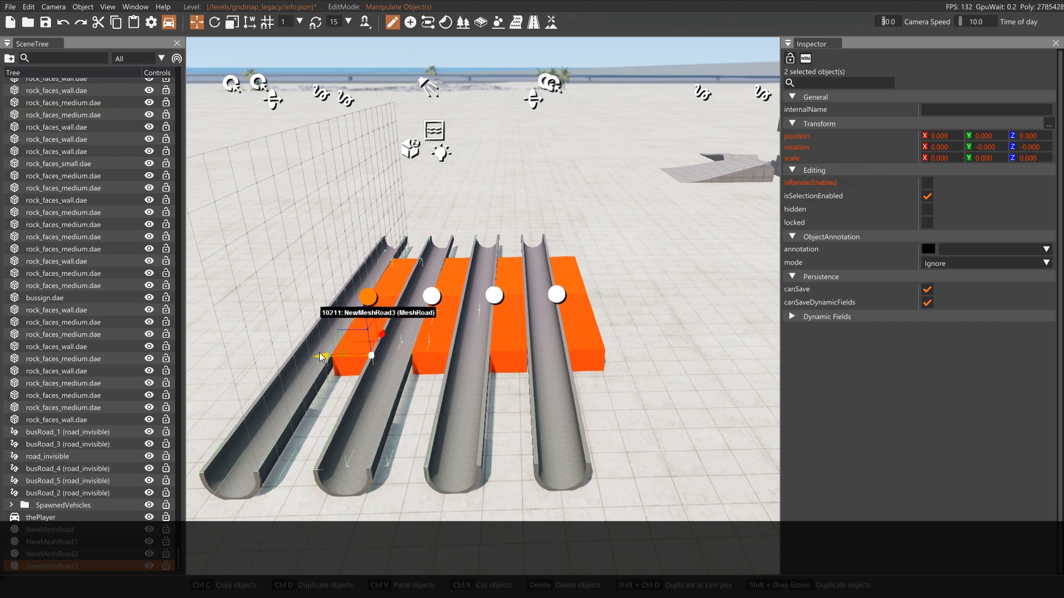
- Examine the row of four pipe and road pairs for gaps and alignment
{"action": "key", "text": "a"}
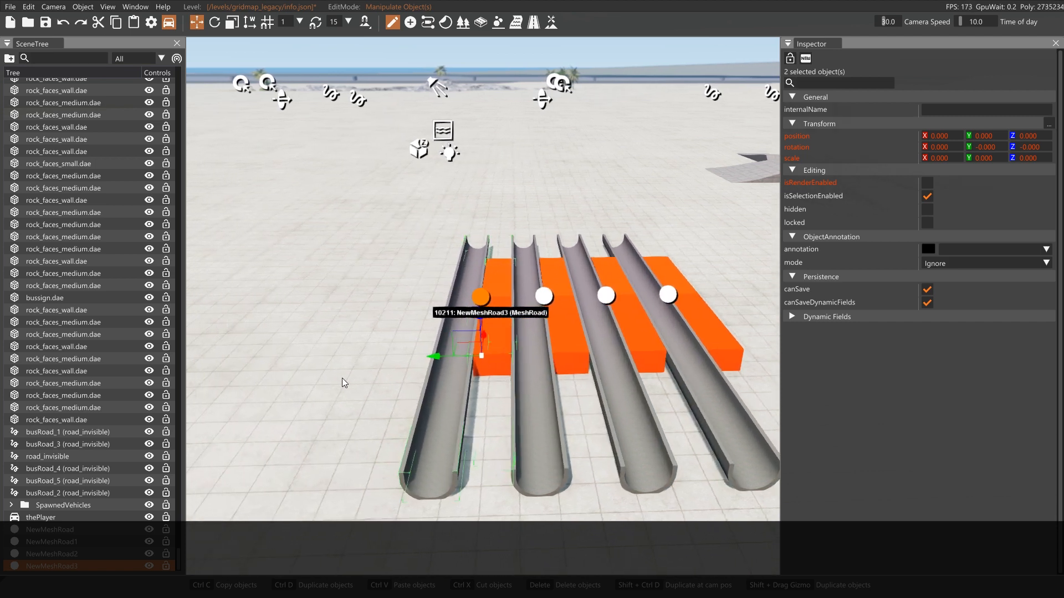
{"action": "key", "text": "d"}
{"action": "key", "text": "d"}
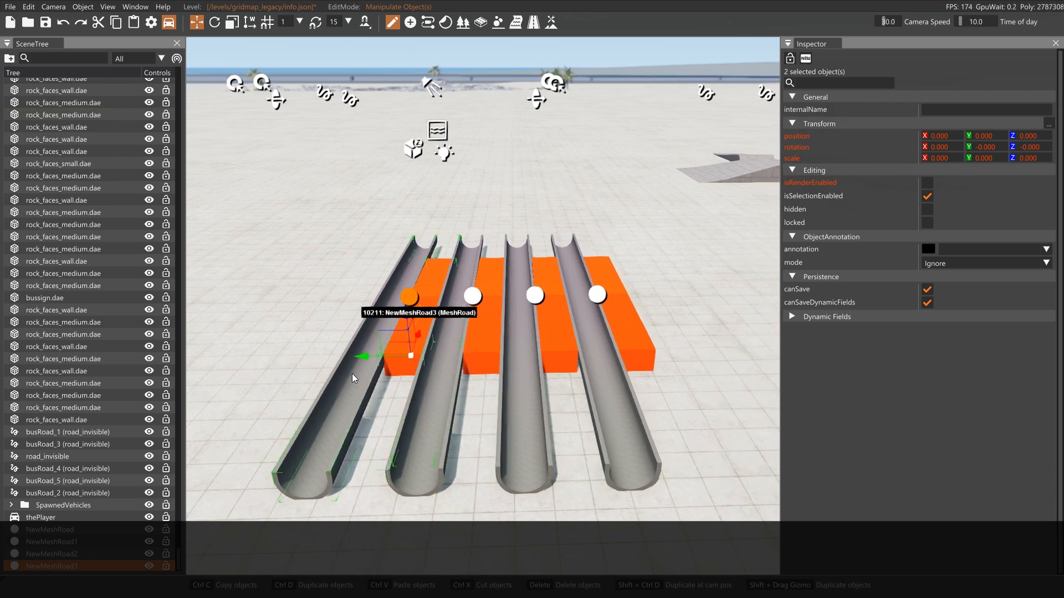
{"action": "key", "text": "w"}
{"action": "right_click_drag", "start_coordinate": [474, 348], "coordinate": [446, 387]}
{"action": "key", "text": "w"}
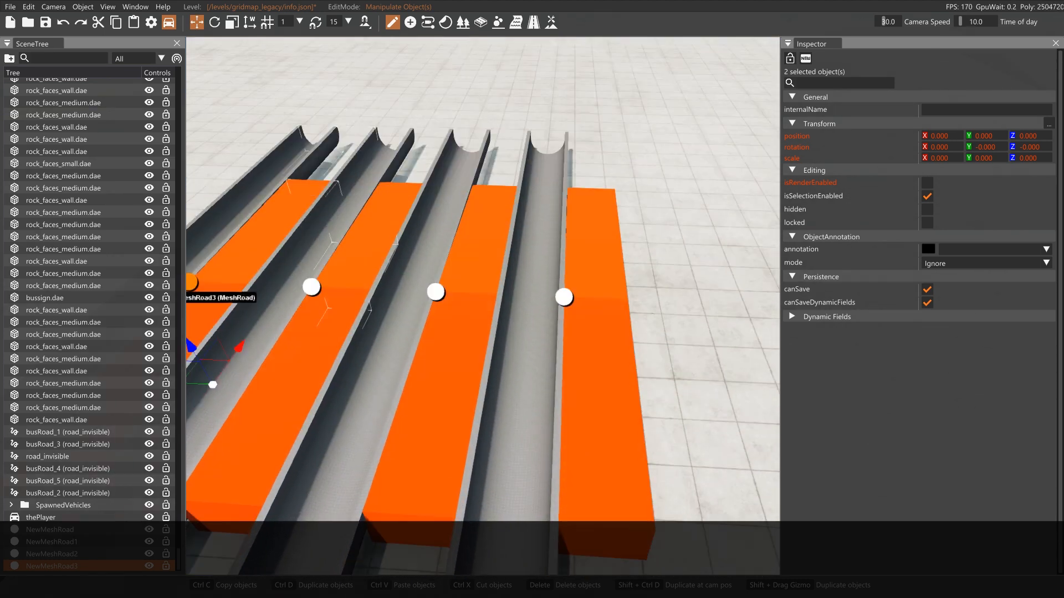
{"action": "key", "text": "s"}
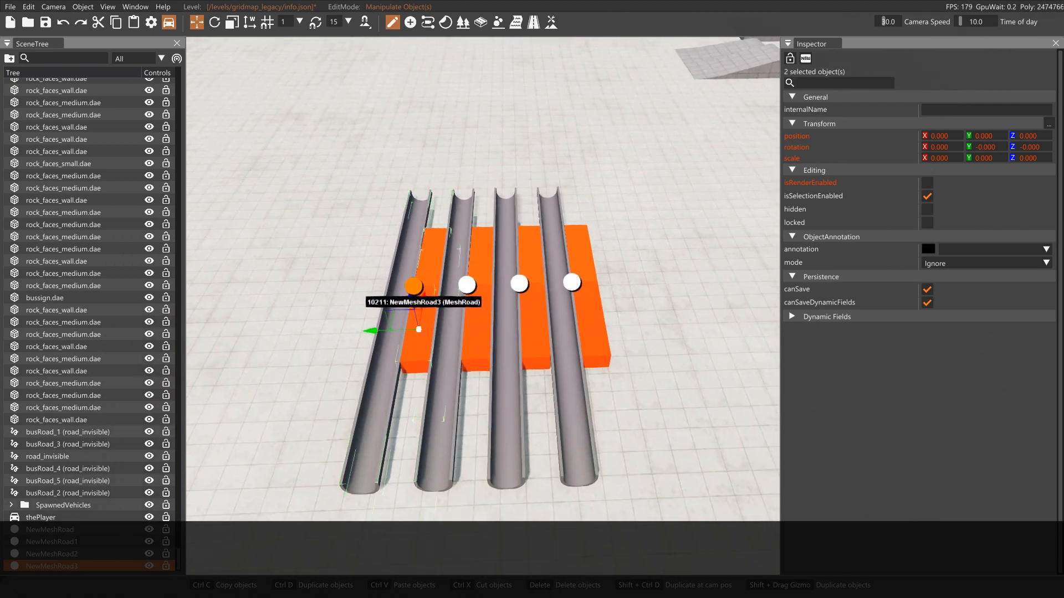
{"action": "key", "text": "a"}
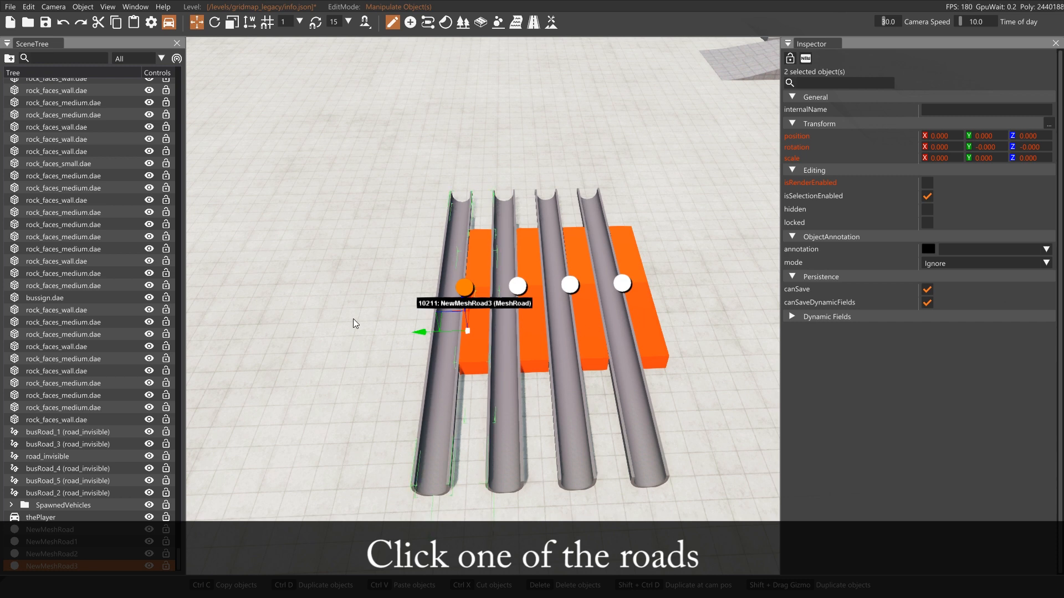
- Select only the mesh road of the last pair and duplicate it along Y to the open outer side of the last pipe
{"action": "left_click", "coordinate": [346, 302]}
{"action": "left_click", "coordinate": [475, 334]}
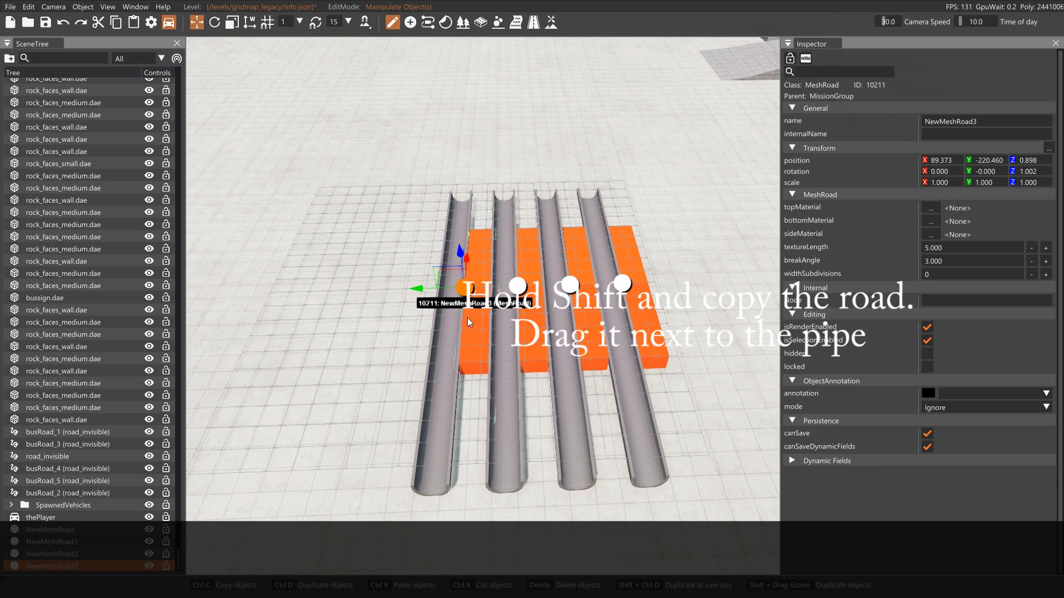
{"action": "left_click_drag", "start_coordinate": [417, 293], "coordinate": [364, 289], "text": "shift"}
- Lengthen the original outer mesh road away from the pipes with the Mesh Road tool, moving its node to about Y -248.3
{"action": "left_click", "coordinate": [634, 313]}
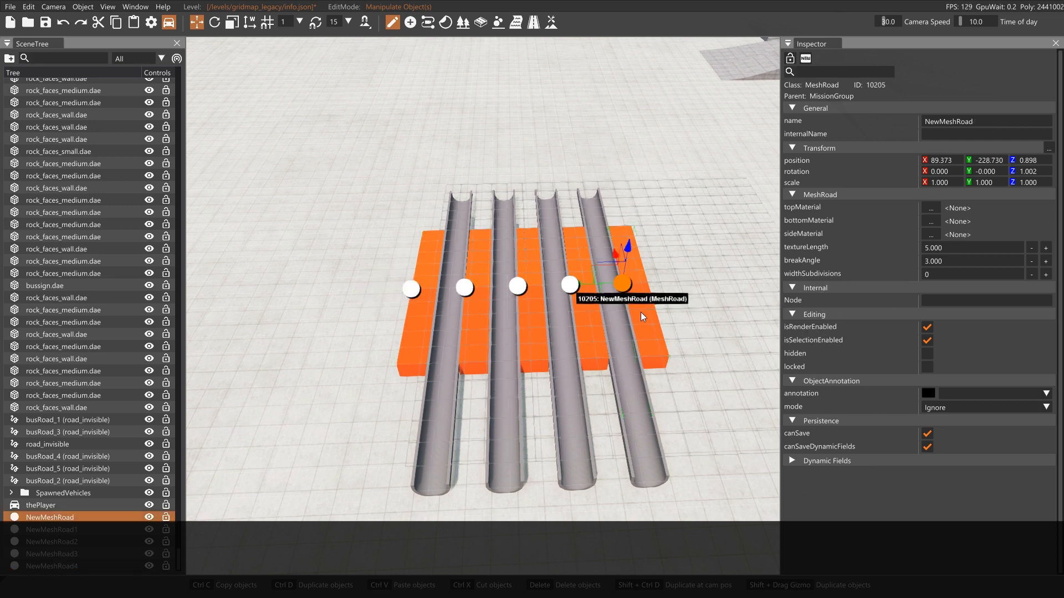
{"action": "left_click", "coordinate": [567, 293], "text": "ctrl"}
{"action": "left_click", "coordinate": [480, 24]}
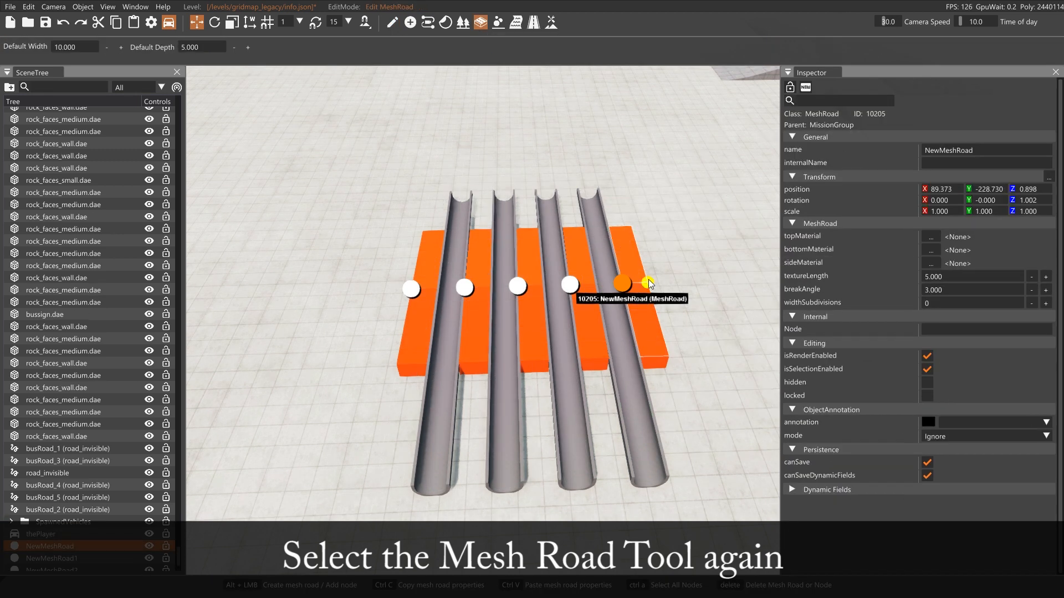
{"action": "left_click_drag", "start_coordinate": [602, 287], "coordinate": [710, 278]}
{"action": "key", "text": "s"}
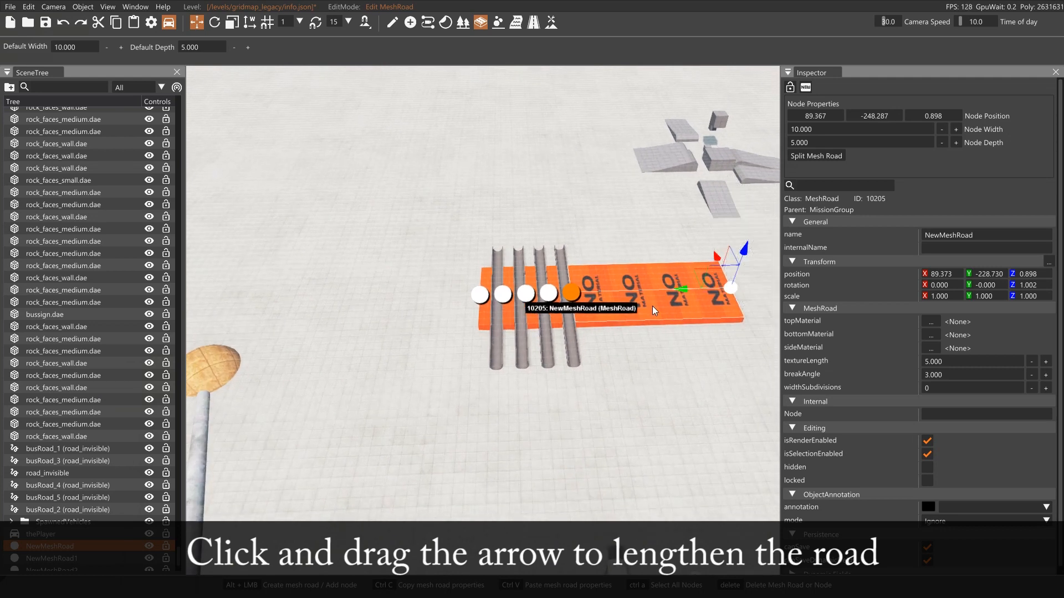
- Lengthen the outer mesh road on the opposite side away from the pipes, moving its node to about Y -197.7
{"action": "left_click", "coordinate": [484, 317]}
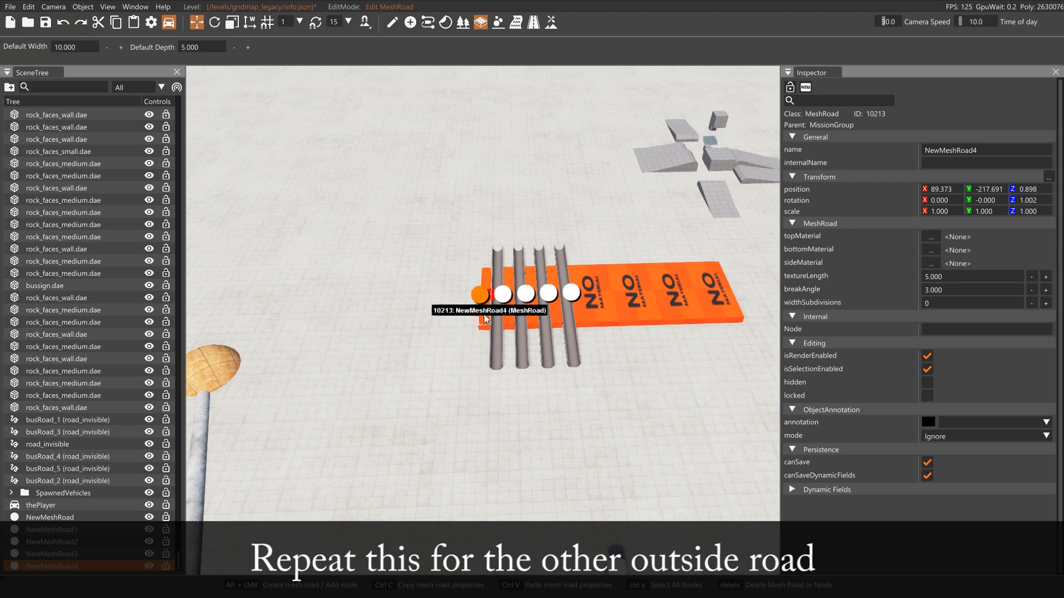
{"action": "left_click", "coordinate": [477, 295]}
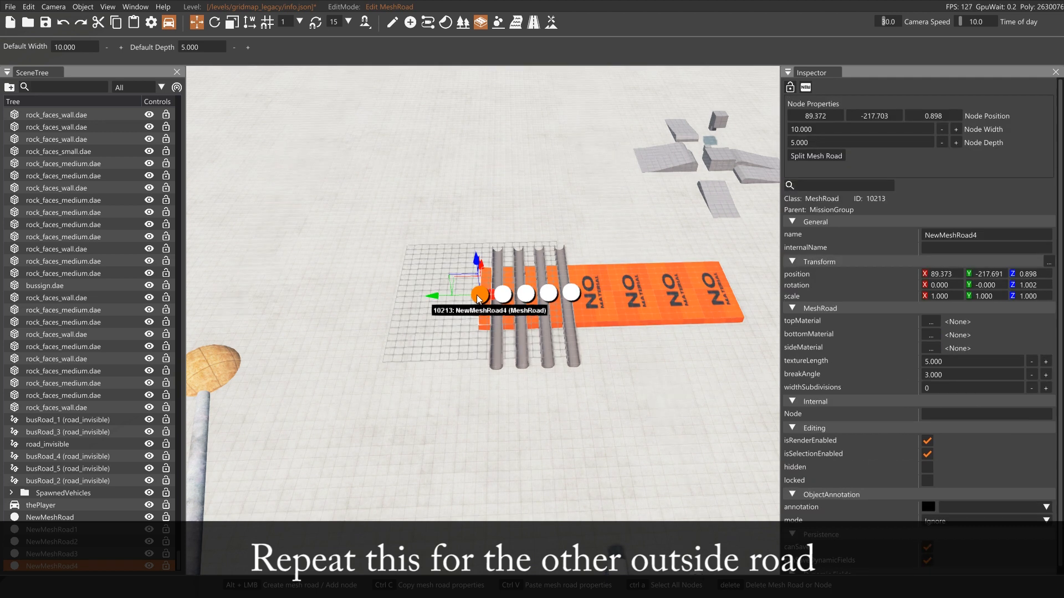
{"action": "left_click_drag", "start_coordinate": [436, 301], "coordinate": [266, 301]}
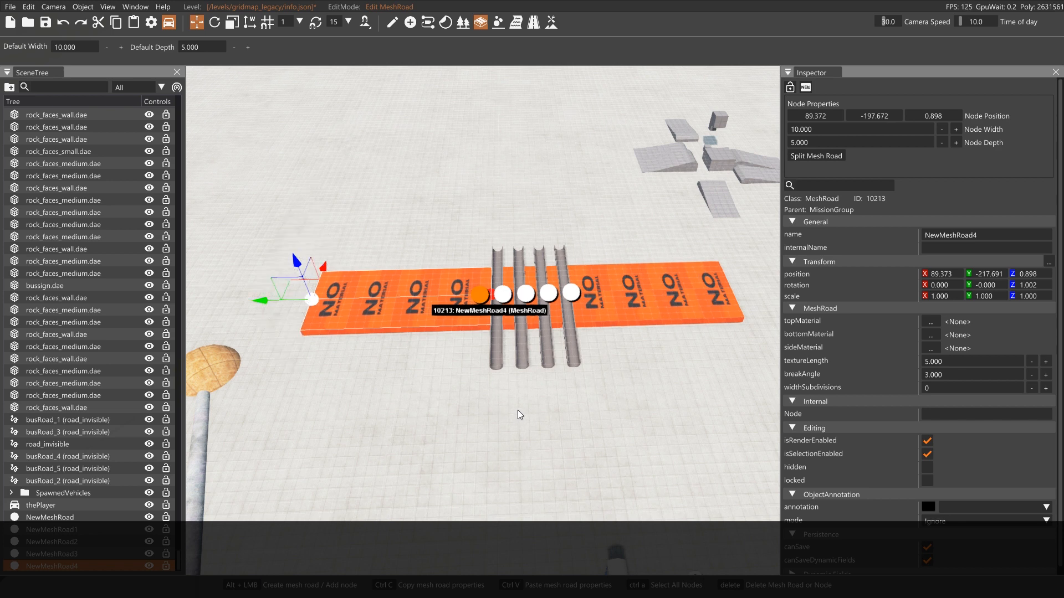
- Lengthen the first outer mesh road, NewMeshRoad, further away from the pipes by moving its node to about Y -264.2
{"action": "right_click_drag", "start_coordinate": [523, 411], "coordinate": [575, 418]}
{"action": "key", "text": "w"}
{"action": "key", "text": "d"}
{"action": "key", "text": "w"}
{"action": "key", "text": "w"}
{"action": "key", "text": "w"}
{"action": "key", "text": "s"}
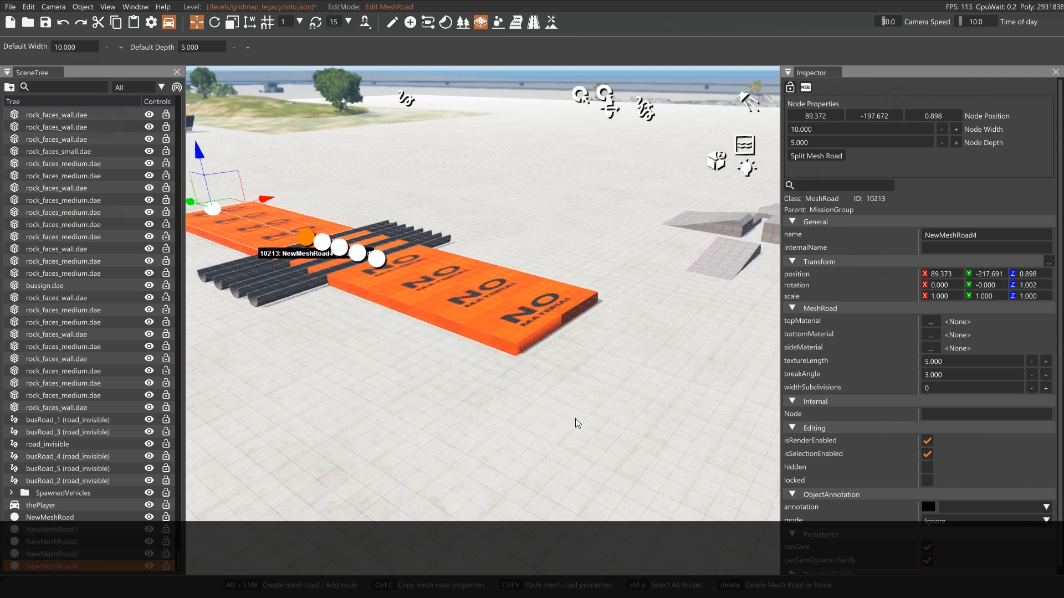
{"action": "left_click", "coordinate": [518, 305]}
{"action": "left_click", "coordinate": [563, 317]}
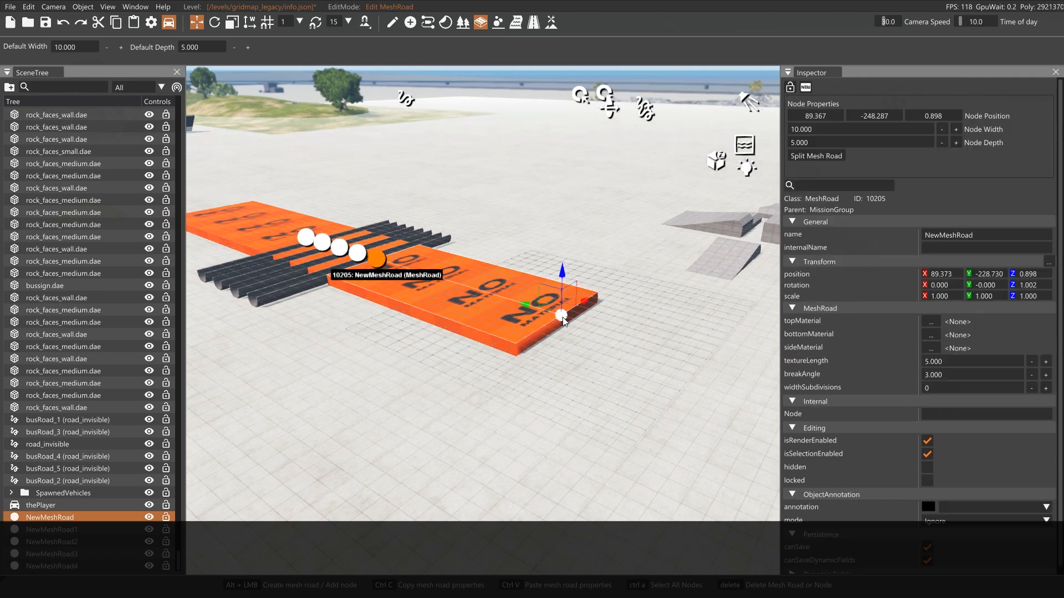
{"action": "left_click_drag", "start_coordinate": [523, 304], "coordinate": [749, 391]}
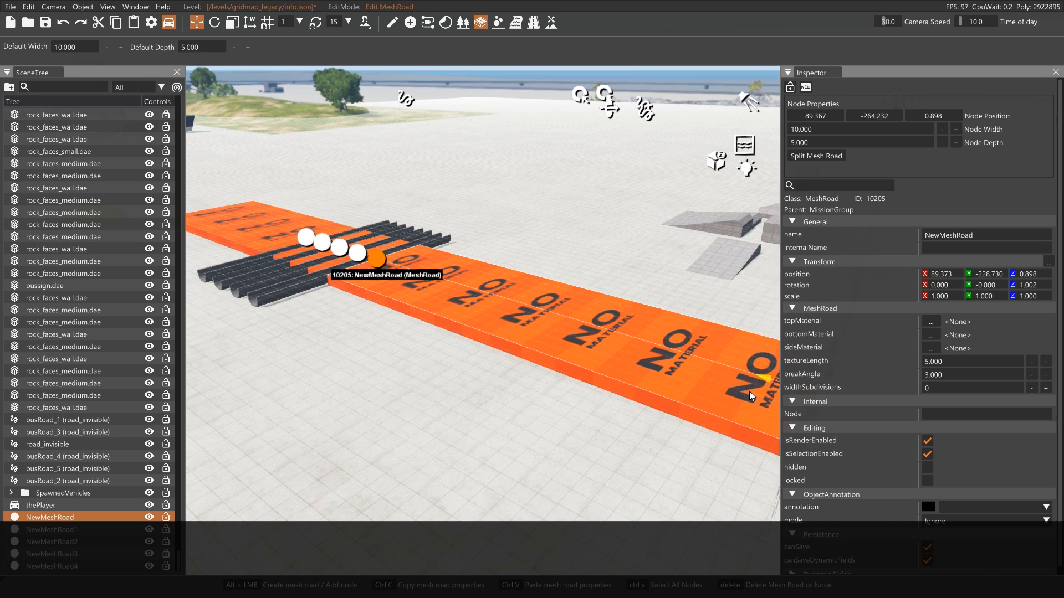
- Lengthen the opposite outer mesh road, NewMeshRoad4, further away from the pipes by moving its node to about Y -169.0
{"action": "key", "text": "a"}
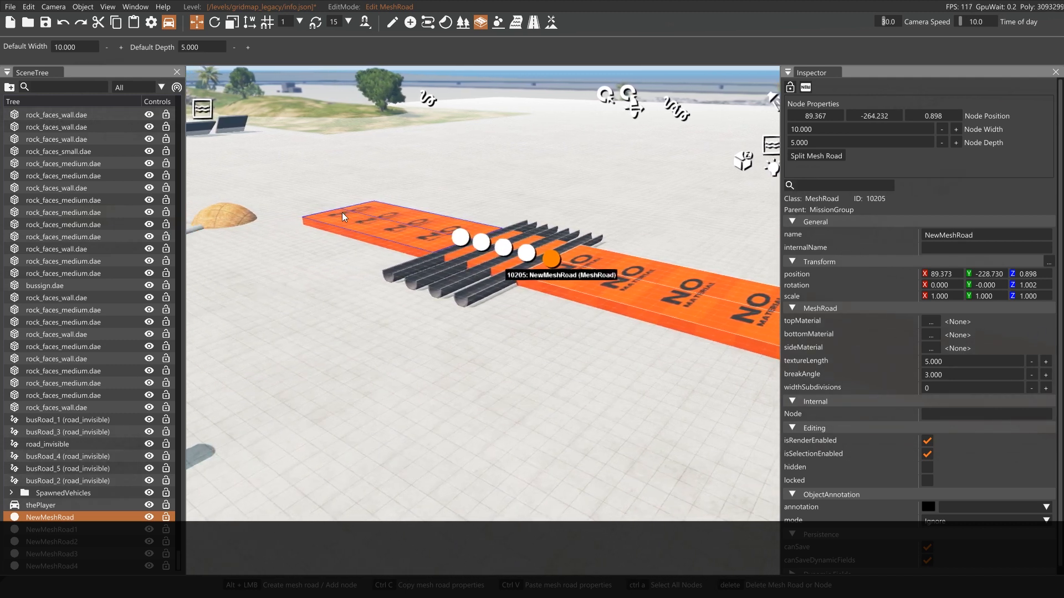
{"action": "left_click", "coordinate": [342, 213]}
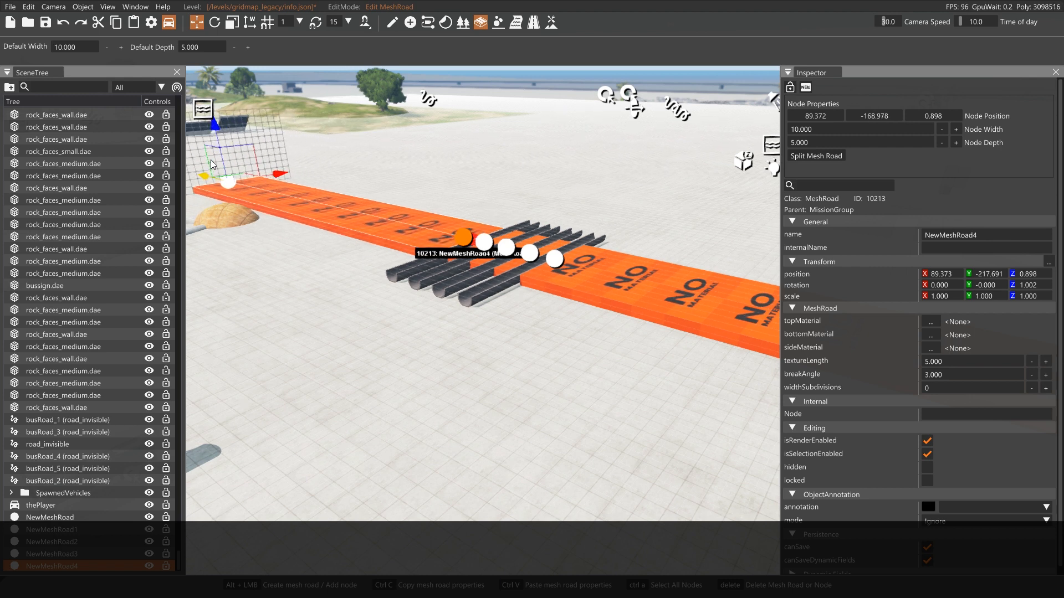
{"action": "right_click_drag", "start_coordinate": [442, 349], "coordinate": [310, 327]}
{"action": "key", "text": "w"}
{"action": "mouse_move", "coordinate": [520, 410]}
{"action": "right_mouse_down"}
{"action": "mouse_move", "coordinate": [533, 422]}
{"action": "mouse_move", "coordinate": [520, 420]}
{"action": "right_mouse_up"}
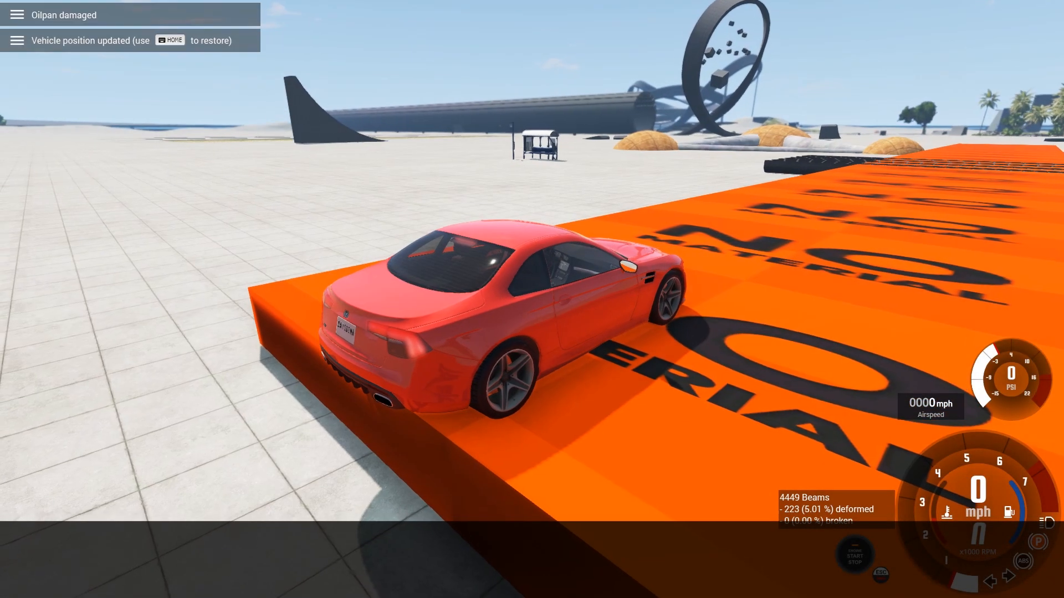
- Test-drive the car forward over the inverted speed bumps, then reverse it back across them to the starting road
{"action": "key", "text": "Up"}
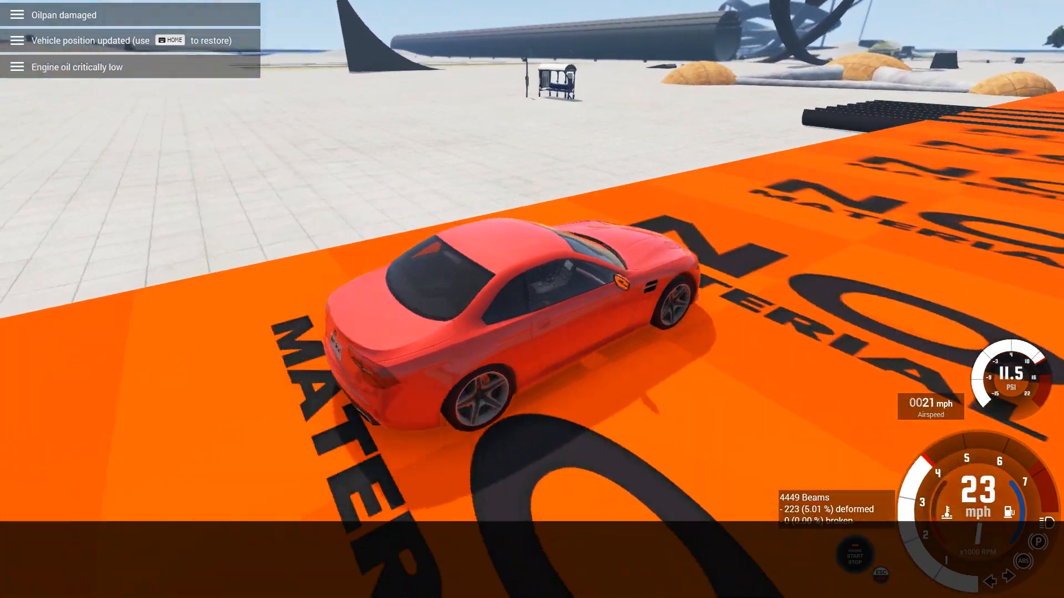
{"action": "key", "text": "Up"}
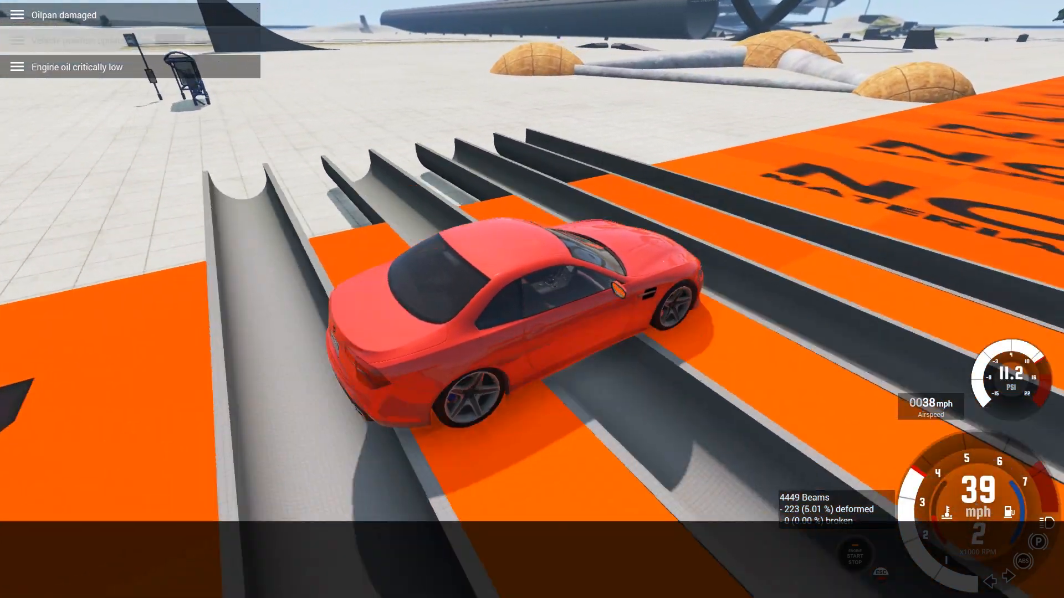
{"action": "key", "text": "Down"}
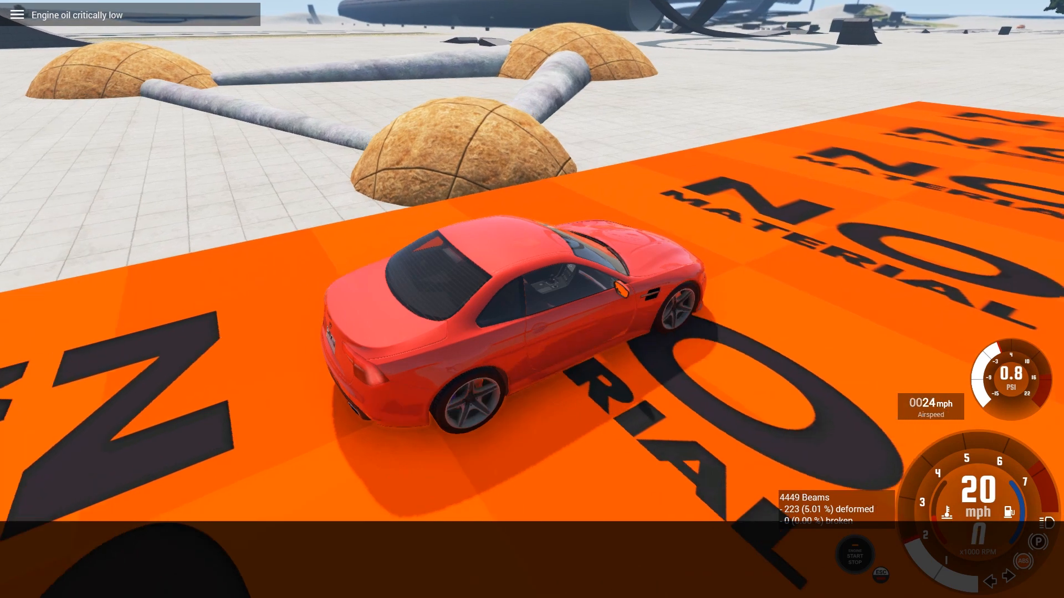
{"action": "key", "text": "Down"}
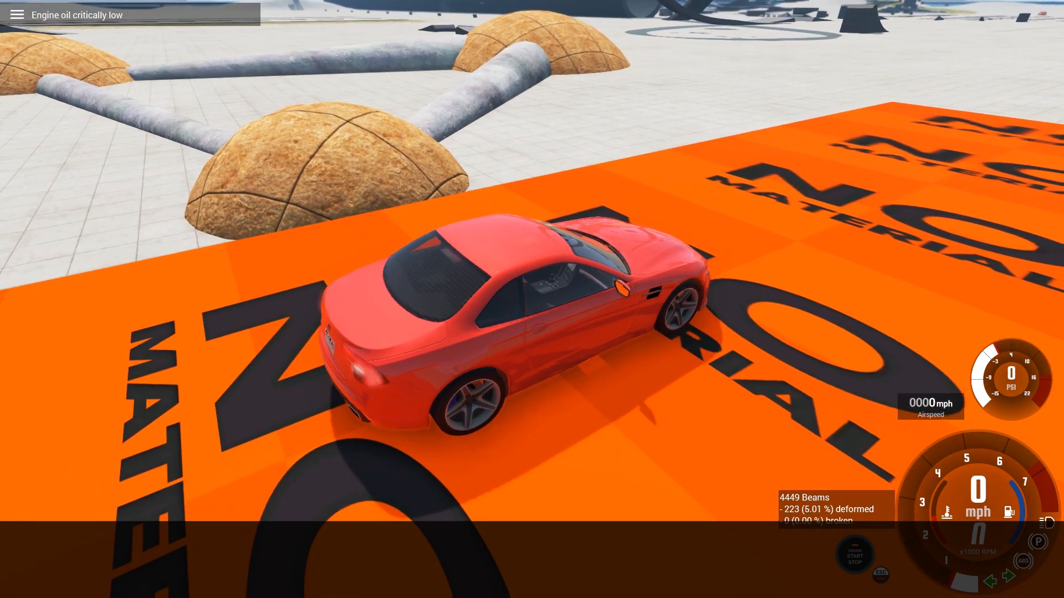
{"action": "key", "text": "Down"}
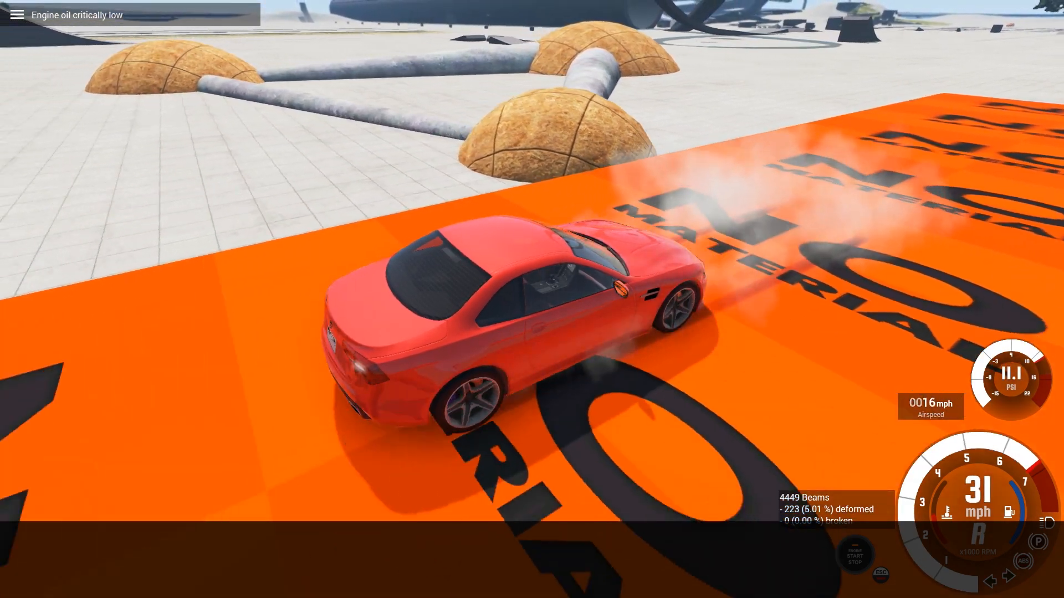
{"action": "key", "text": "Down"}
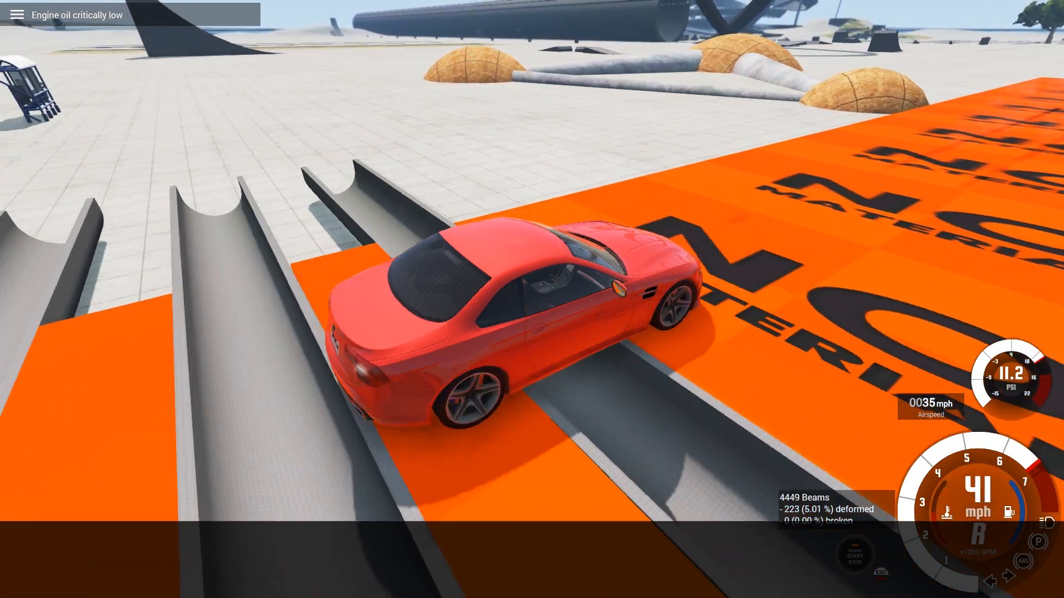
{"action": "key", "text": "Up"}
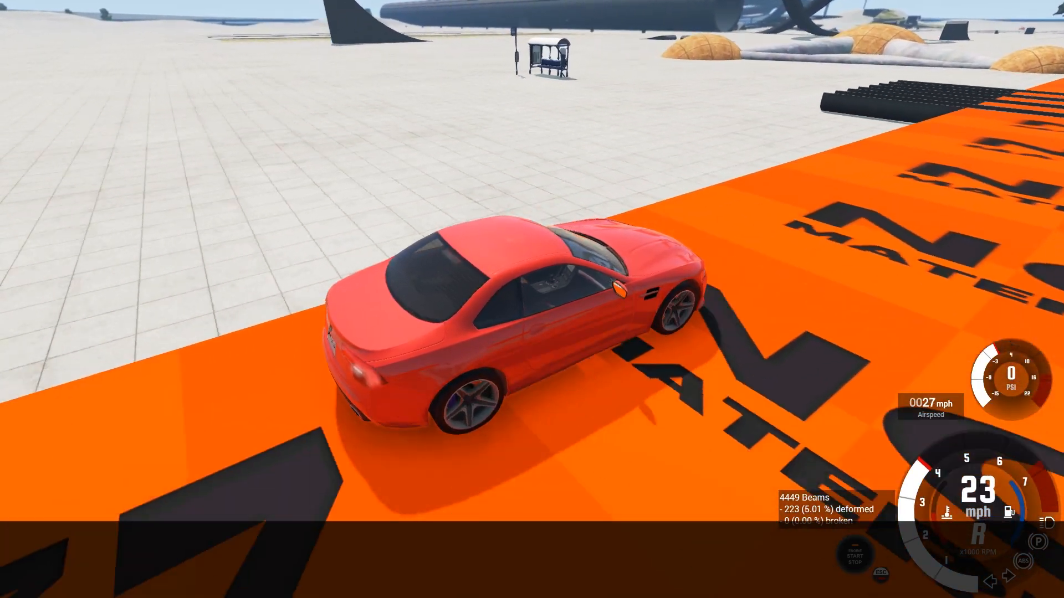
{"action": "key", "text": "Up"}
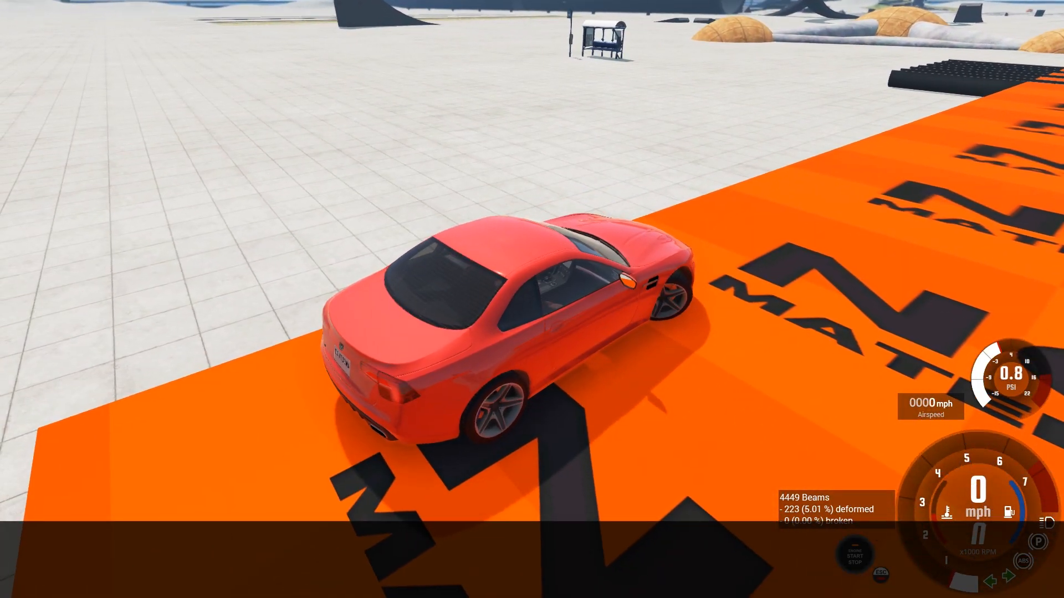
- Drive the car slowly into the first pipe to test the bumps at low speed
{"action": "key", "text": "Up"}
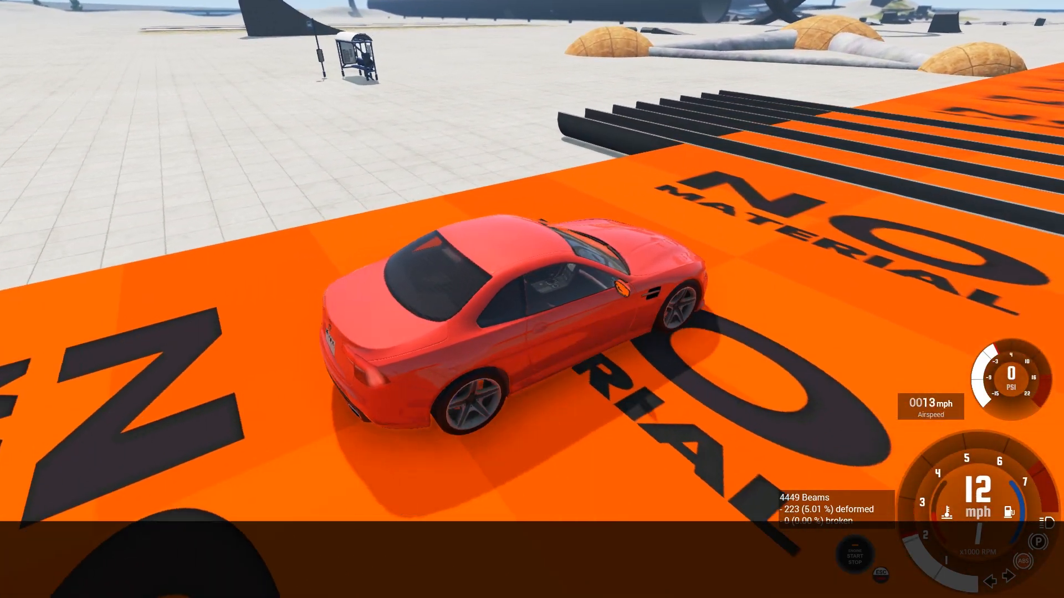
{"action": "key", "text": "Up"}
{"action": "key", "text": "Up"}
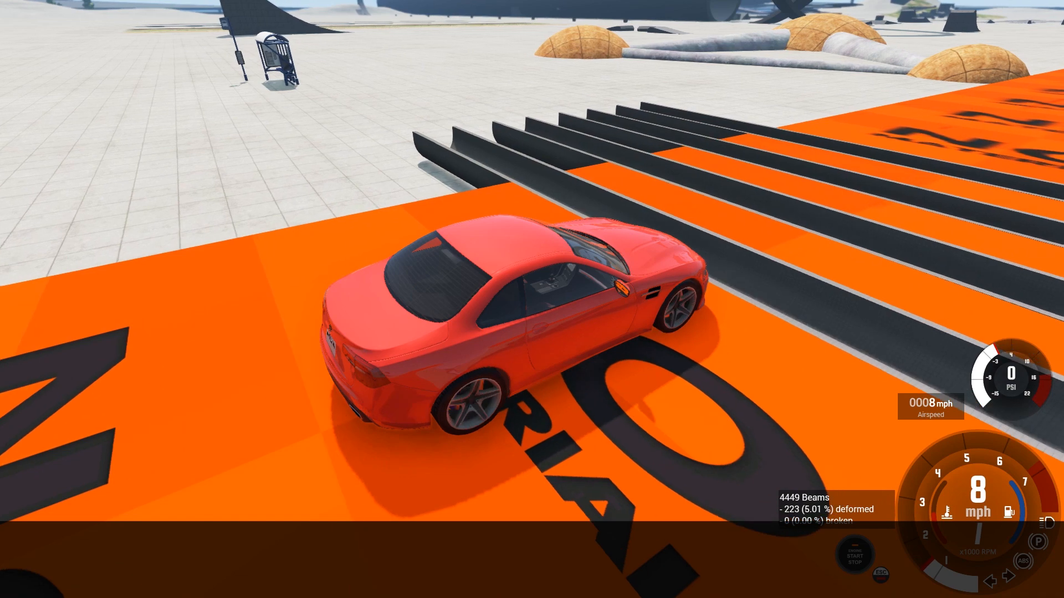
{"action": "key", "text": "Up"}
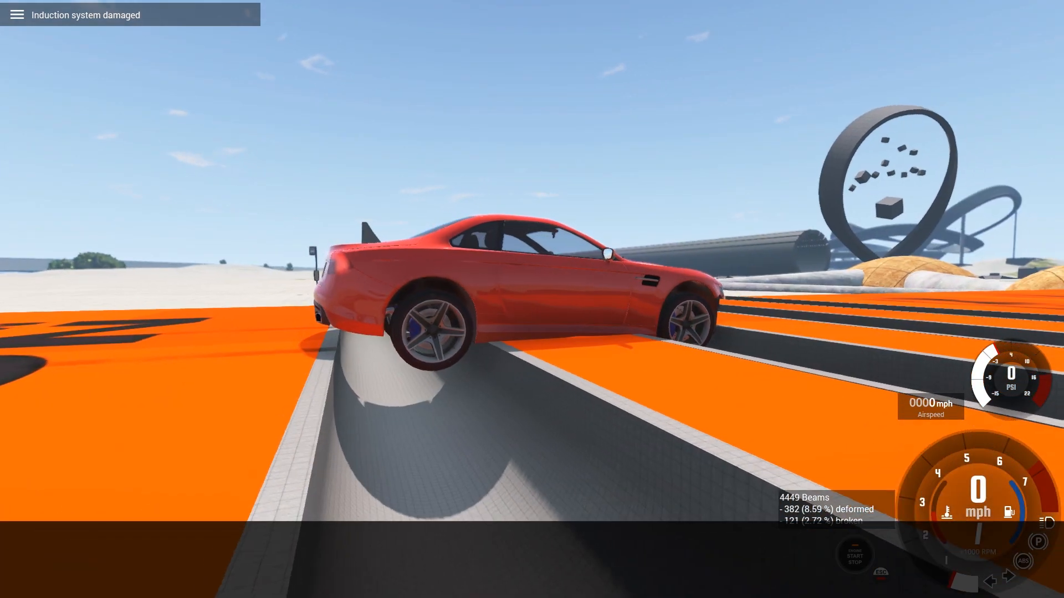
- Restore the car to its home position and drive it across all four bumps, stopping on the far road
{"action": "key", "text": "Home"}
{"action": "key", "text": "Up"}
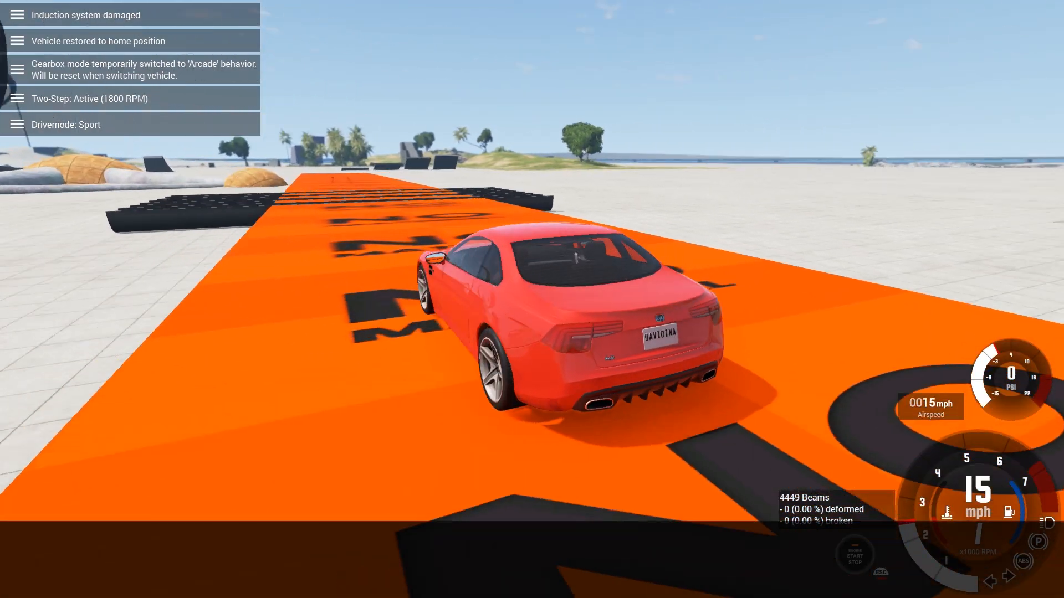
{"action": "key", "text": "Up"}
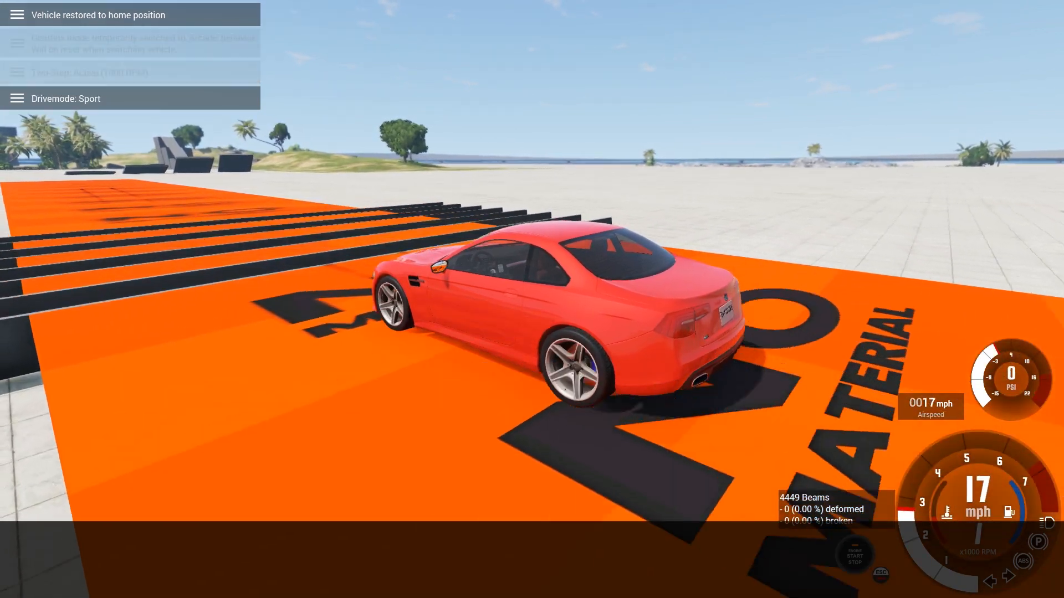
{"action": "key", "text": "Up"}
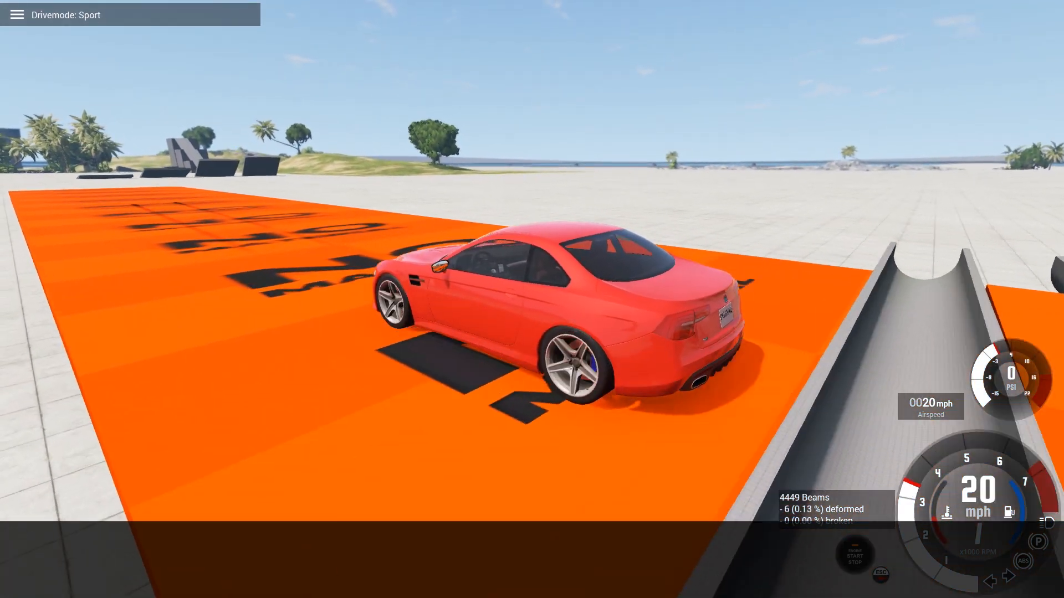
{"action": "key", "text": "Down"}
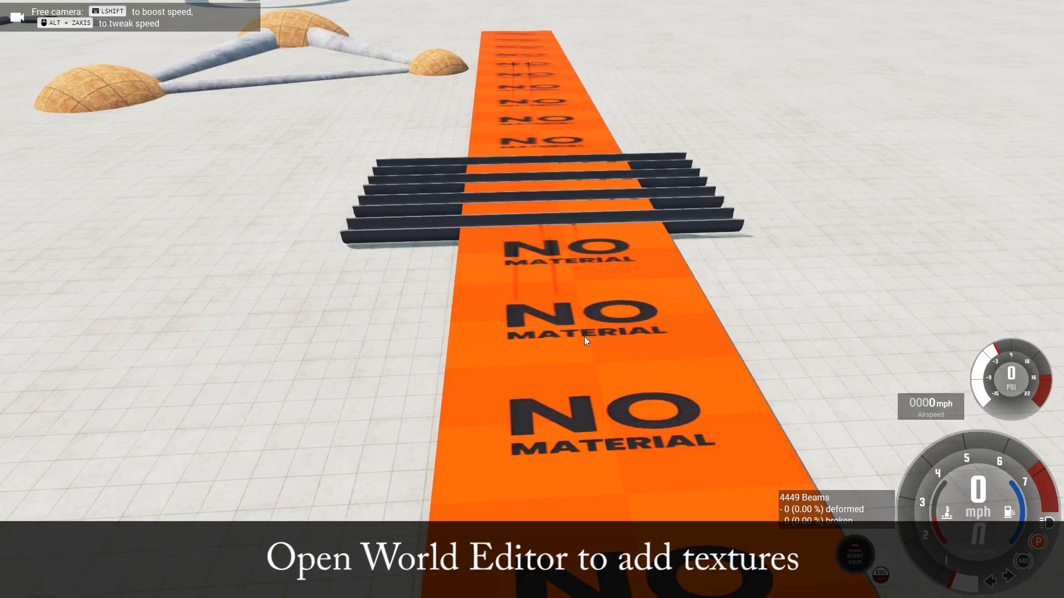
- Reopen the World Editor and set NewMeshRoad's top material to a_asphalt_01_a, filtering the materials by "asph"
{"action": "key", "text": "F11"}
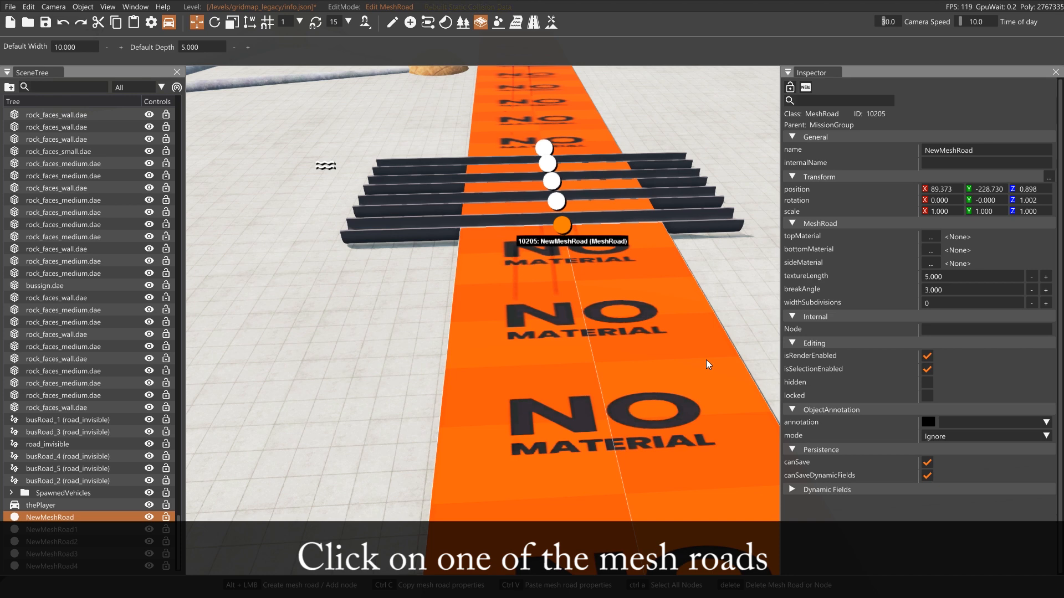
{"action": "left_click", "coordinate": [933, 237]}
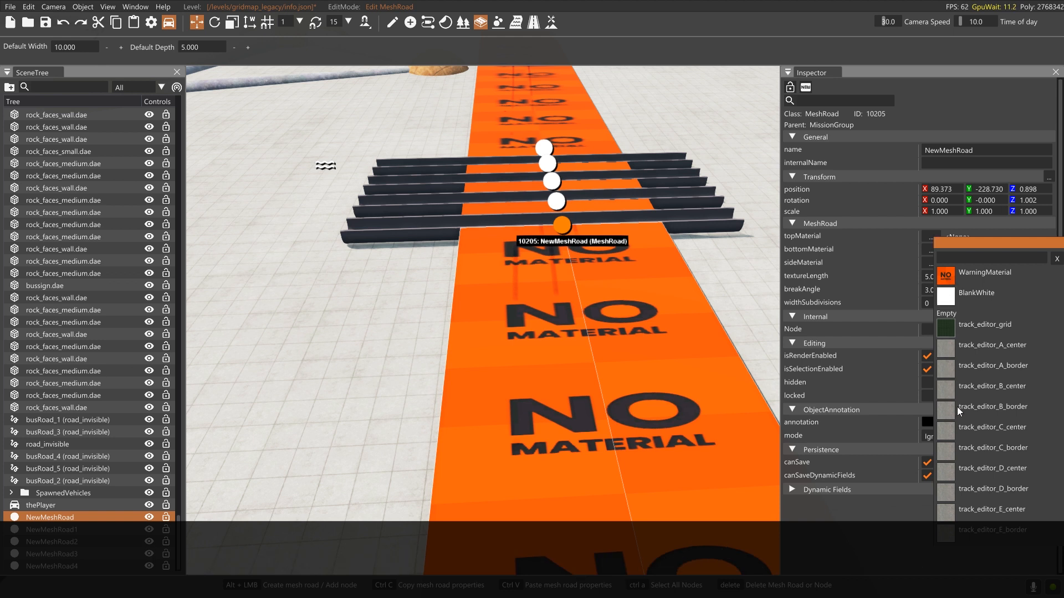
{"action": "type", "text": "asph"}
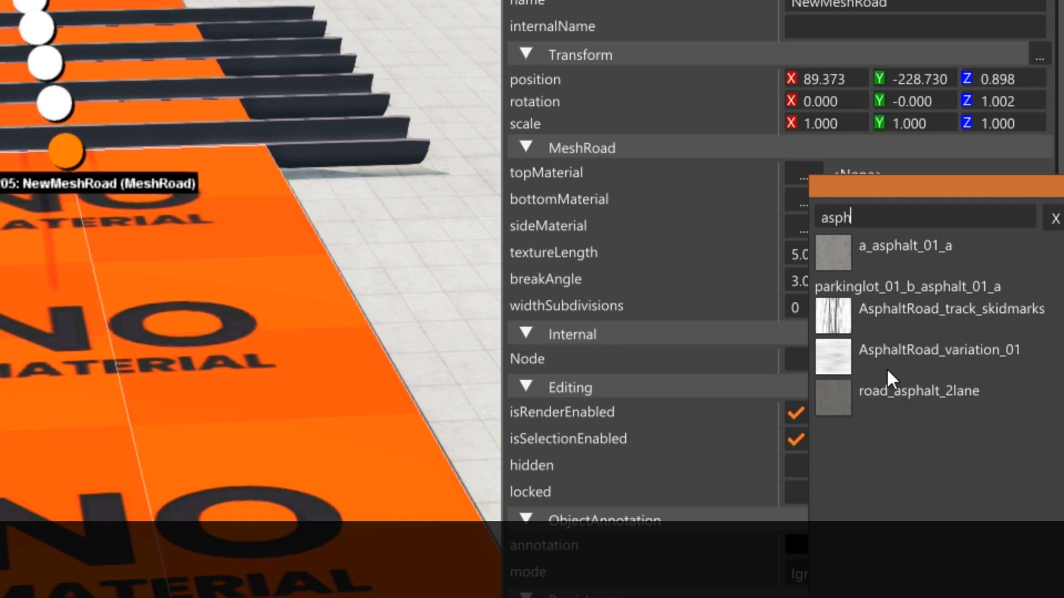
{"action": "left_click", "coordinate": [839, 258]}
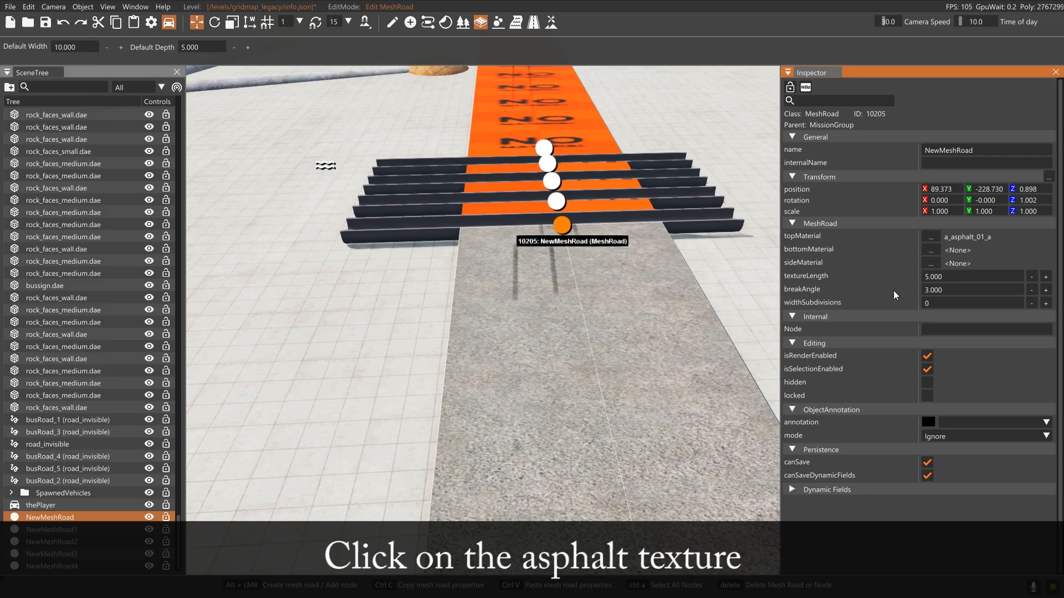
{"action": "right_click_drag", "start_coordinate": [625, 350], "coordinate": [651, 341]}
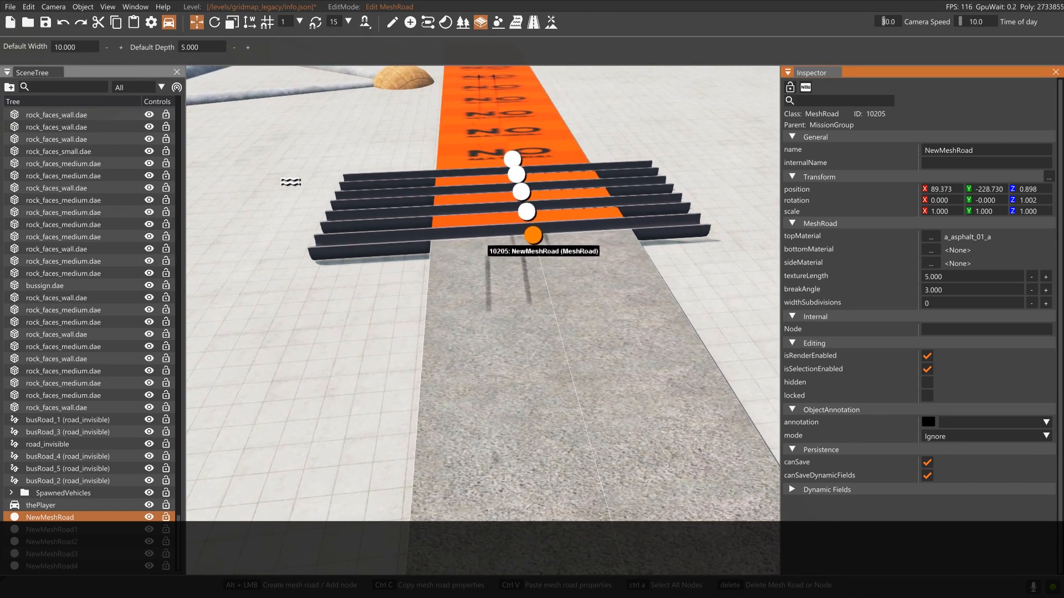
- Apply a_asphalt_01_a as the top material of each remaining mesh road segment
{"action": "left_click", "coordinate": [580, 218]}
{"action": "left_click", "coordinate": [578, 195]}
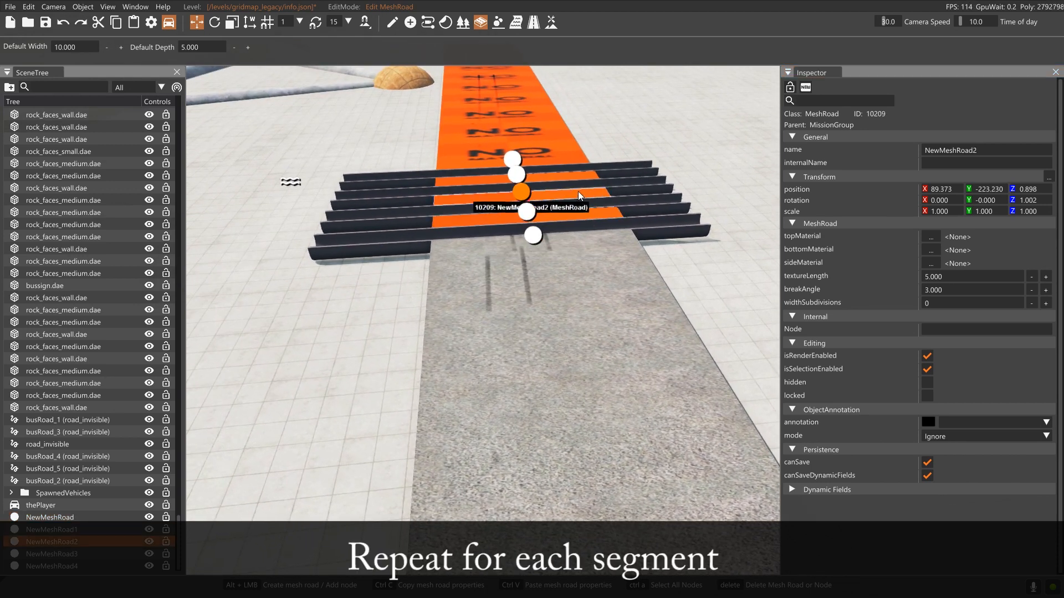
{"action": "left_click", "coordinate": [574, 175]}
{"action": "left_click", "coordinate": [546, 141]}
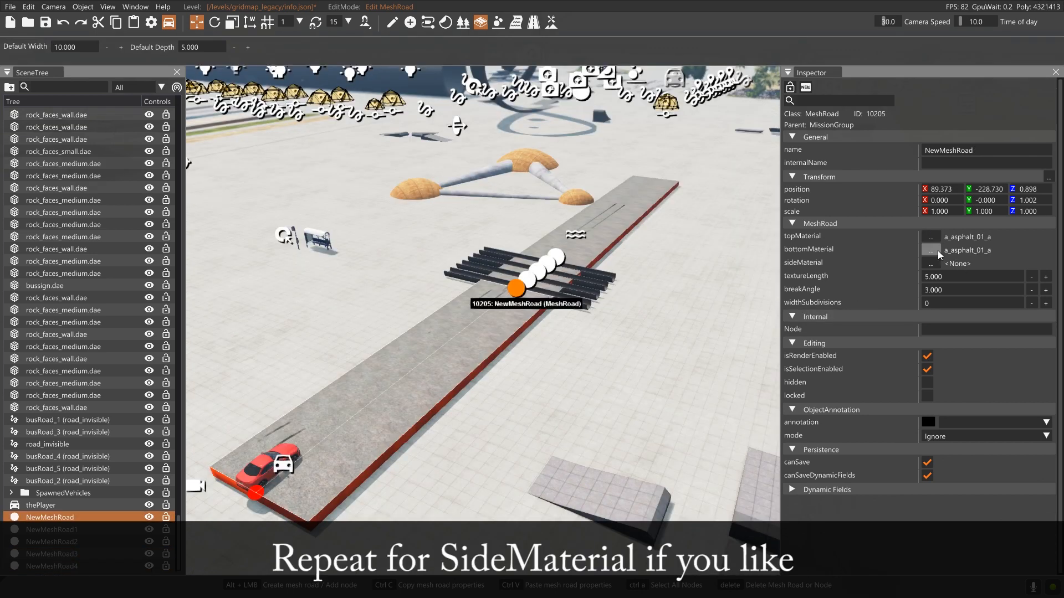
- Set the side material of NewMeshRoad to a_asphalt_01_a
{"action": "left_click", "coordinate": [932, 263]}
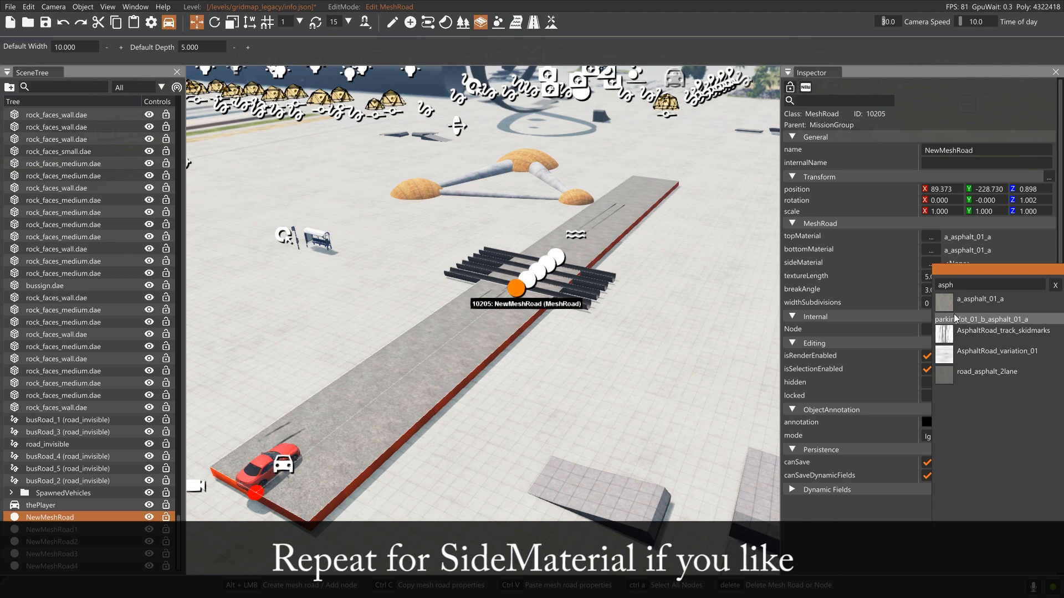
{"action": "left_click", "coordinate": [950, 300]}
- Set the side material of NewMeshRoad2 and NewMeshRoad3 to a_asphalt_01_a
{"action": "key", "text": "w"}
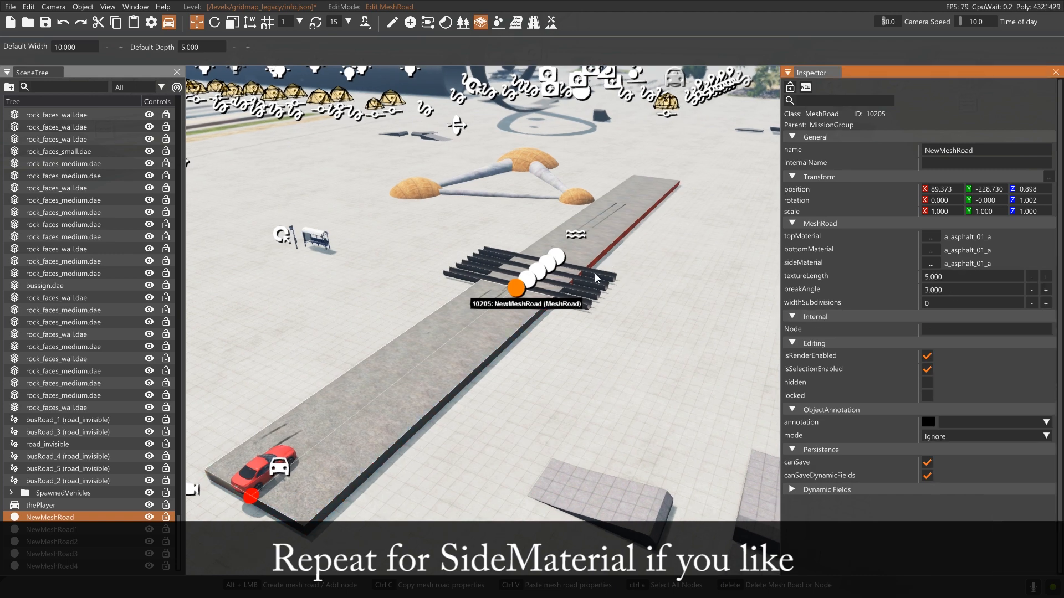
{"action": "key", "text": "d"}
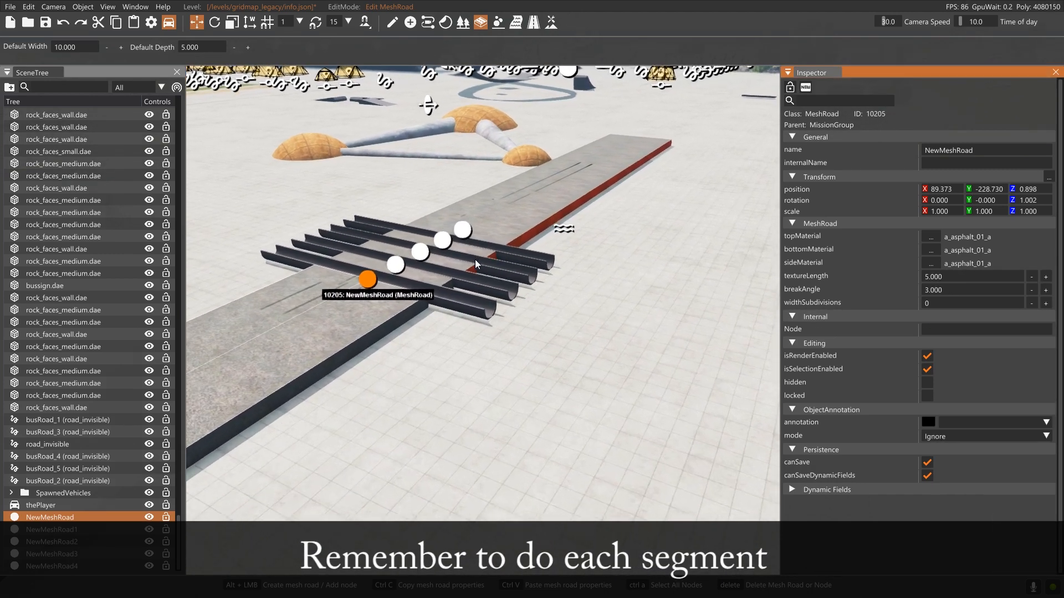
{"action": "left_click", "coordinate": [408, 250]}
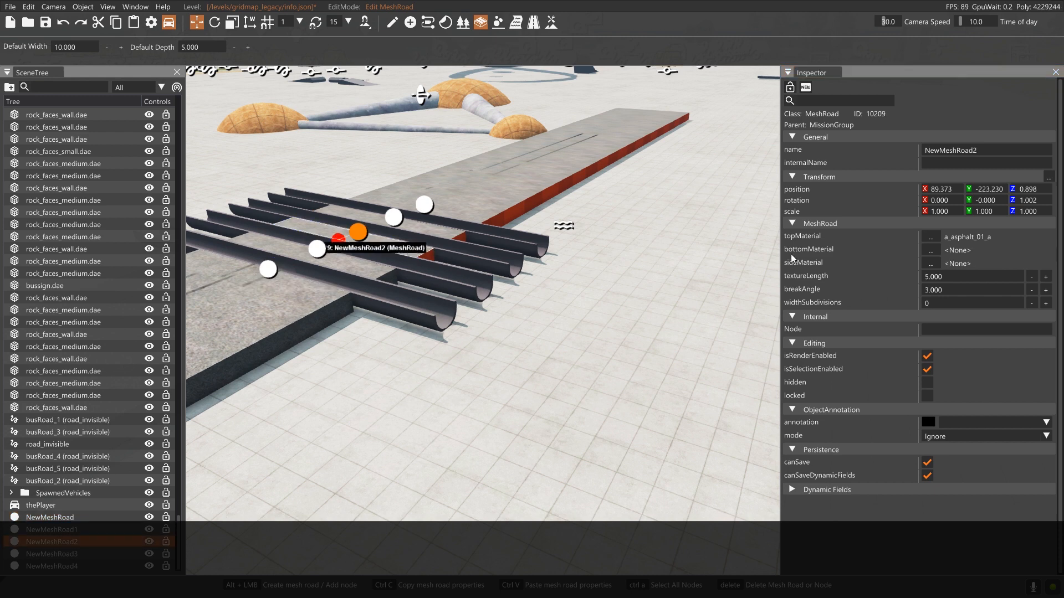
{"action": "left_click", "coordinate": [931, 263]}
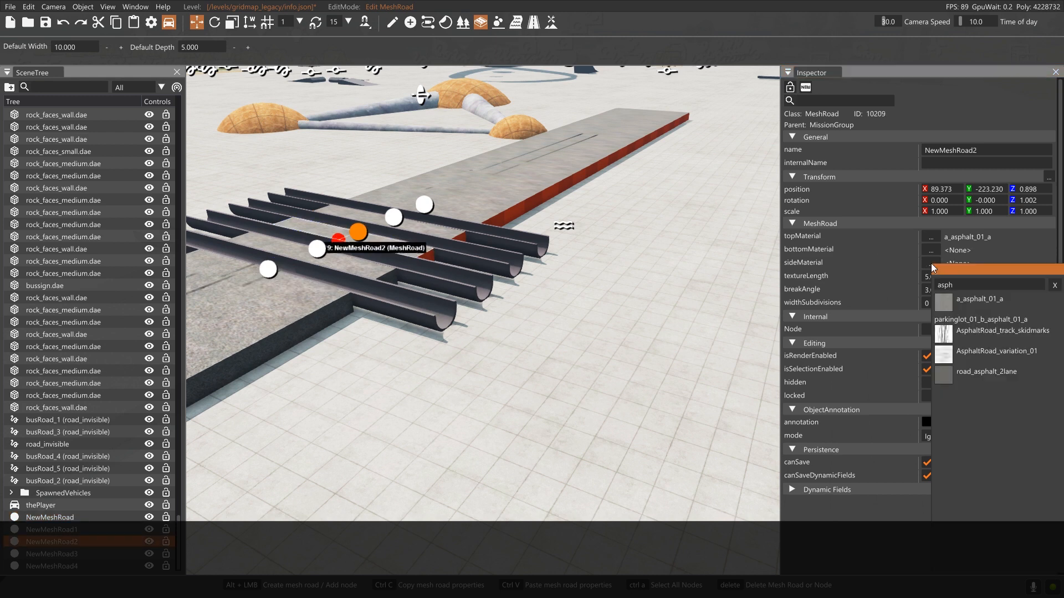
{"action": "left_click", "coordinate": [952, 300]}
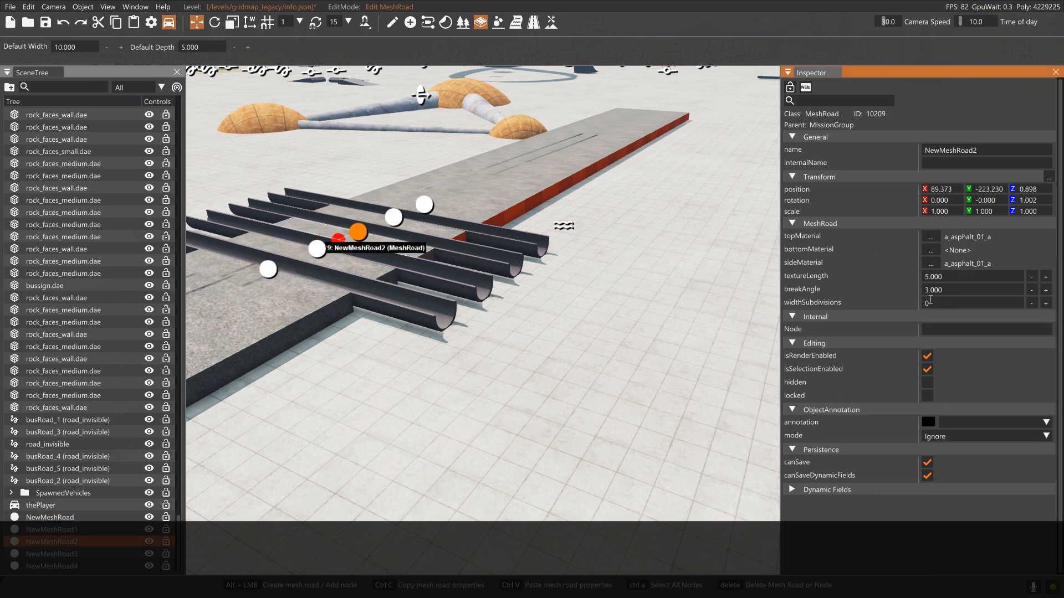
{"action": "left_click", "coordinate": [460, 237]}
{"action": "left_click", "coordinate": [930, 264]}
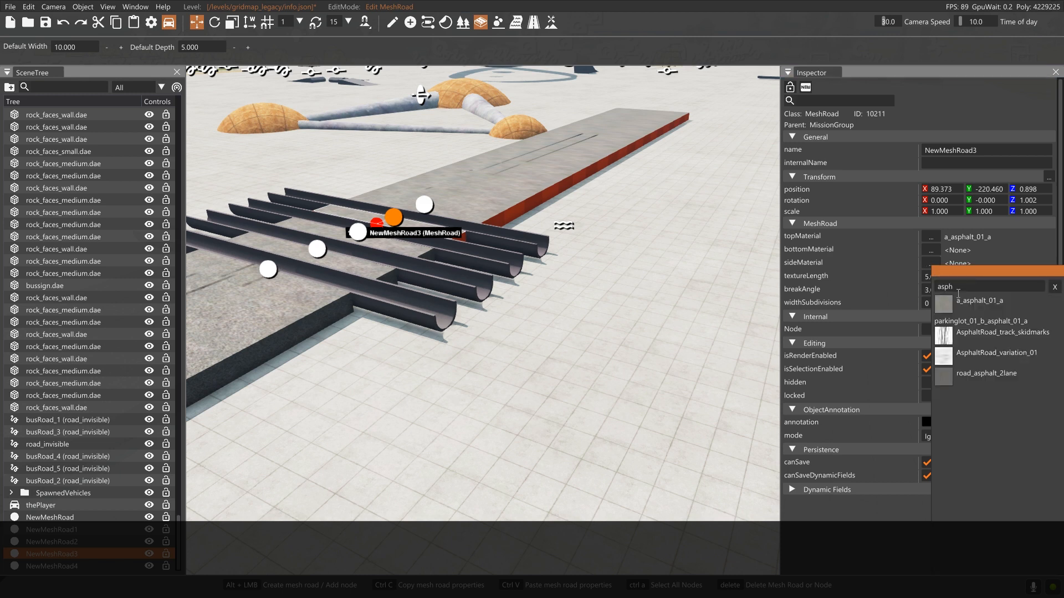
{"action": "left_click", "coordinate": [946, 308]}
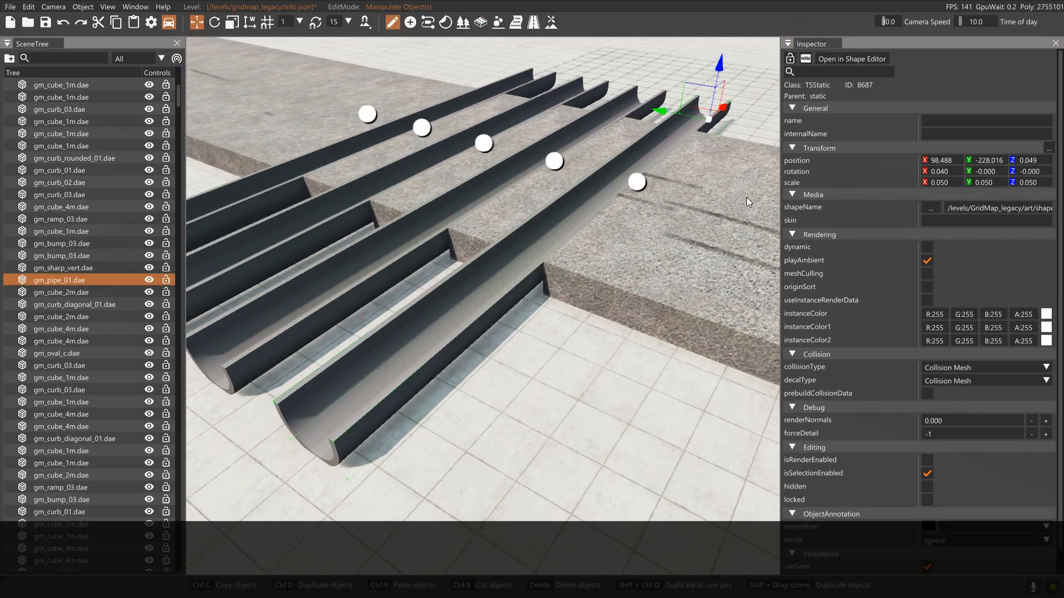
- Shorten the nearest half pipe to an X scale of 0.025 and slide it along X to about 94.364 to fit the road width
{"action": "left_click", "coordinate": [954, 185]}
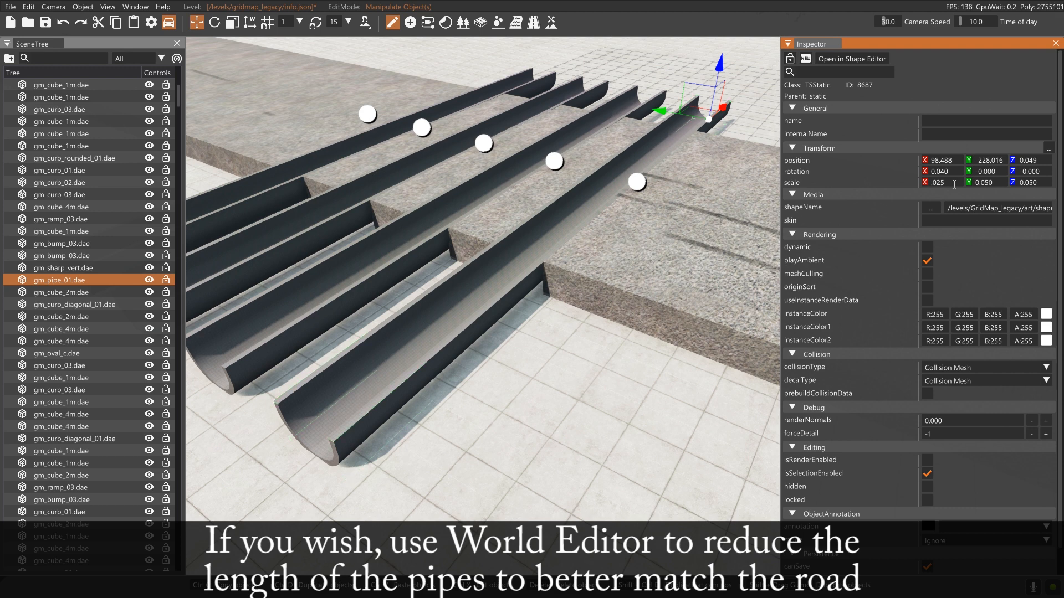
{"action": "key", "text": "Tab"}
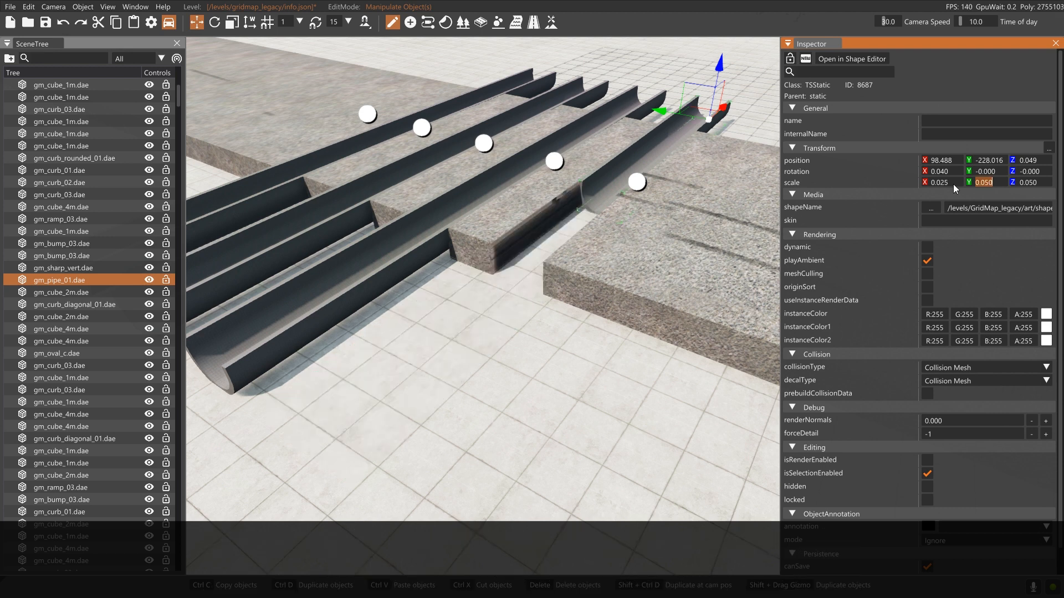
{"action": "left_click_drag", "start_coordinate": [727, 112], "coordinate": [693, 136]}
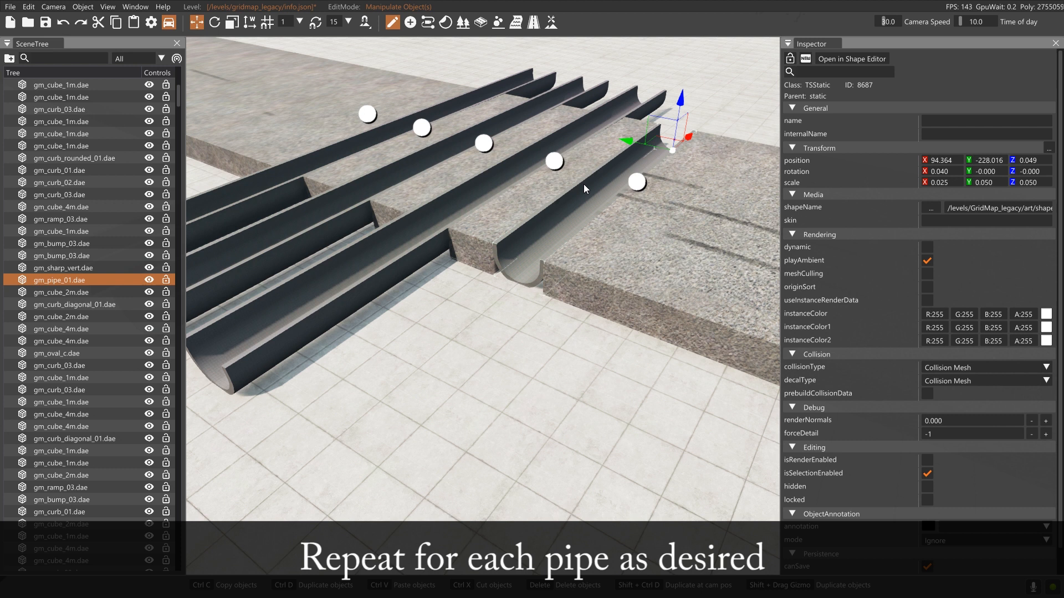
{"action": "left_click", "coordinate": [428, 228]}
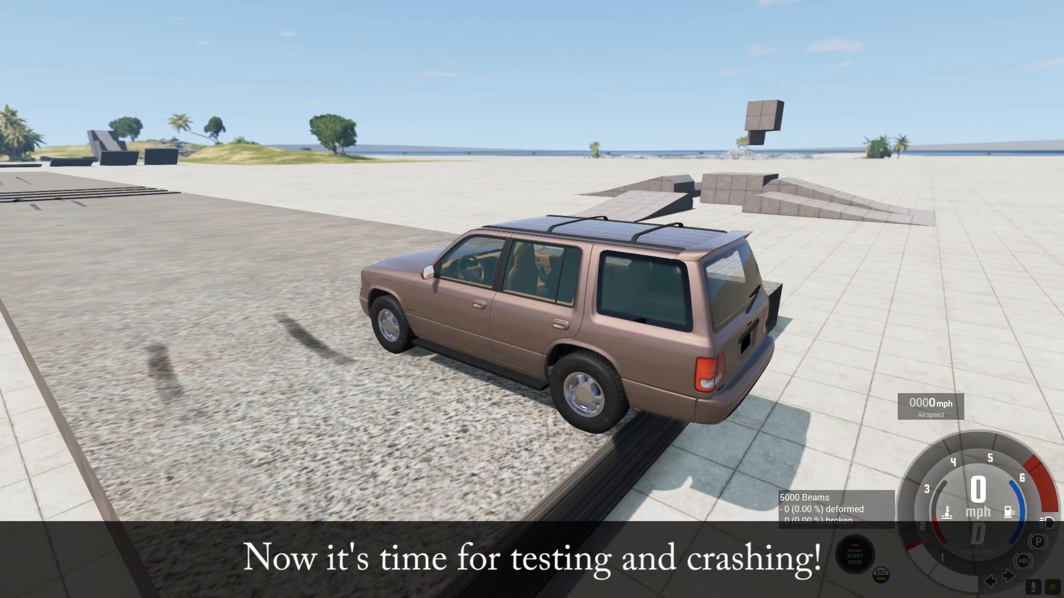
- Test-drive the SUV forward across the inverted bumps, brake on the road beyond and reverse back over them
{"action": "key", "text": "w"}
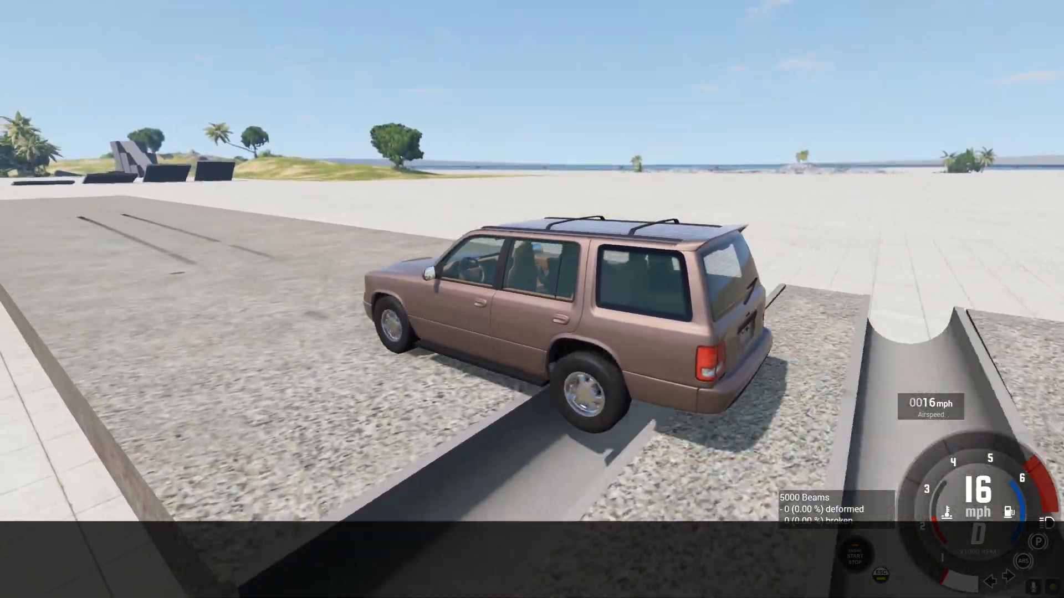
{"action": "key", "text": "s"}
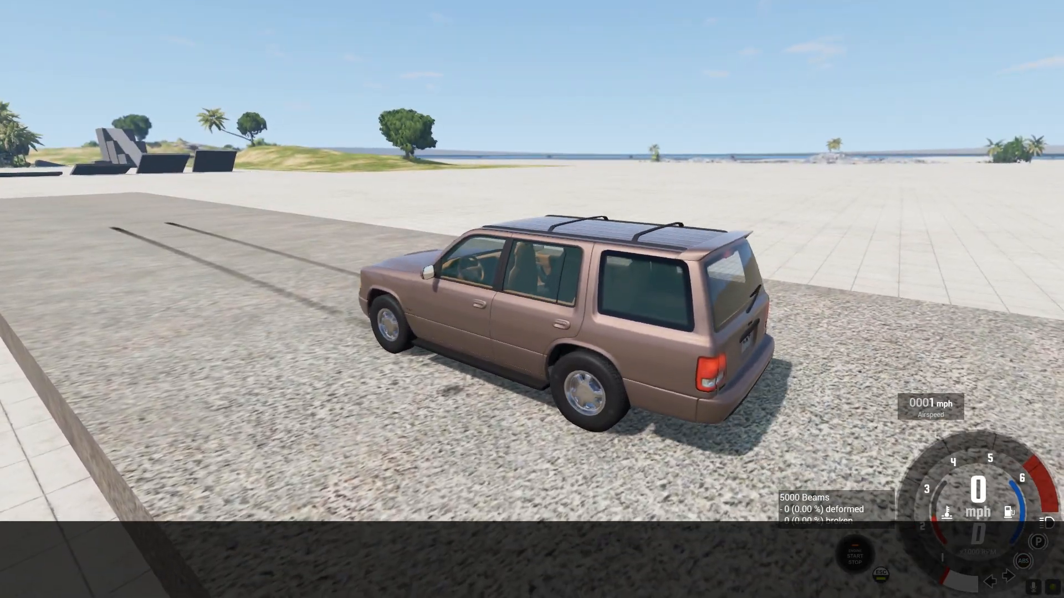
{"action": "key", "text": "s"}
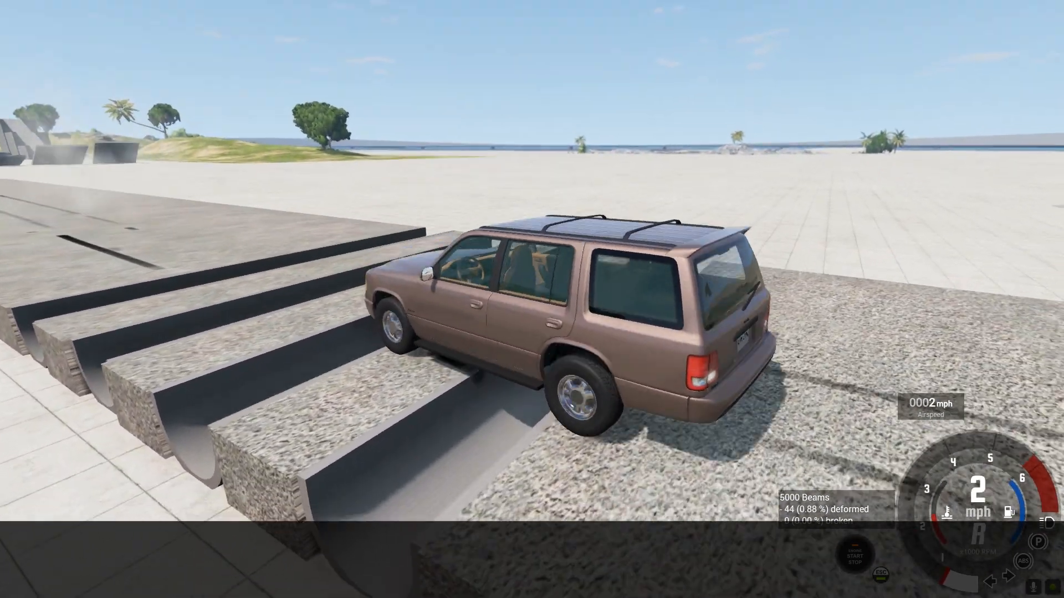
{"action": "key", "text": "s"}
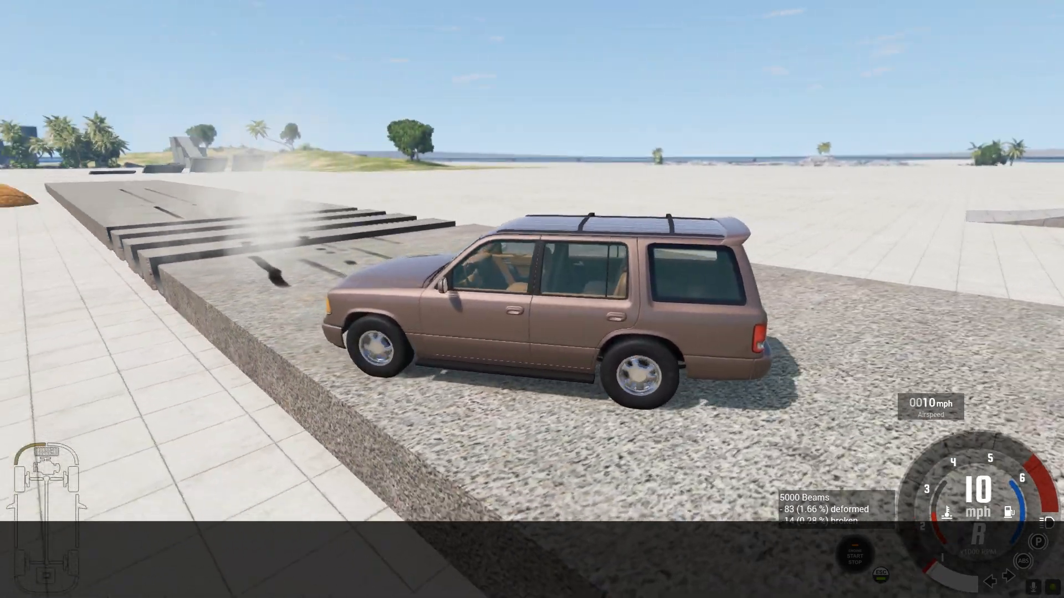
{"action": "key", "text": "w"}
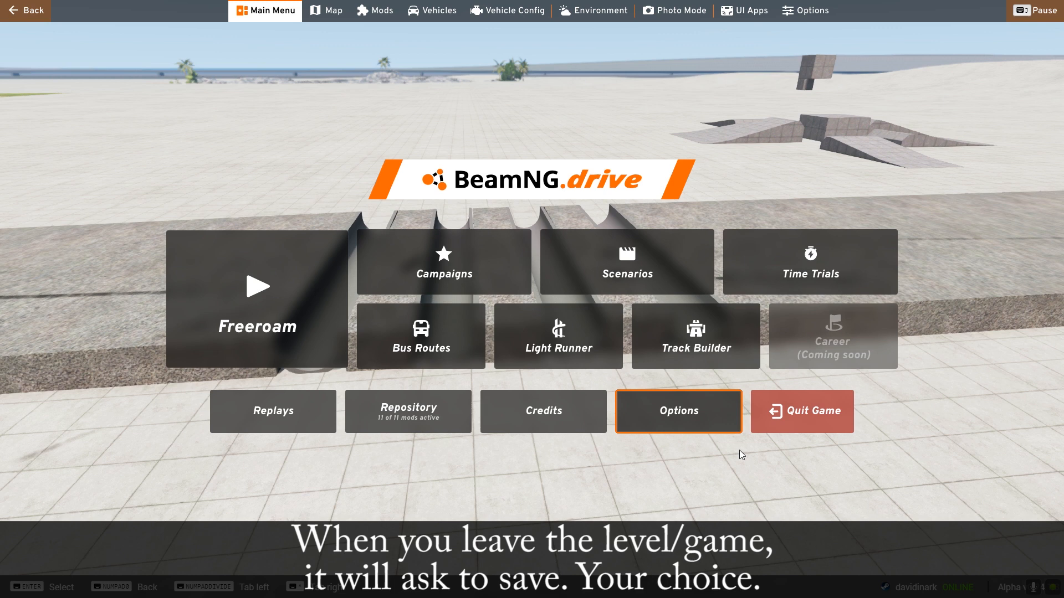
- Quit the game from its main screen
{"action": "left_click", "coordinate": [802, 421]}
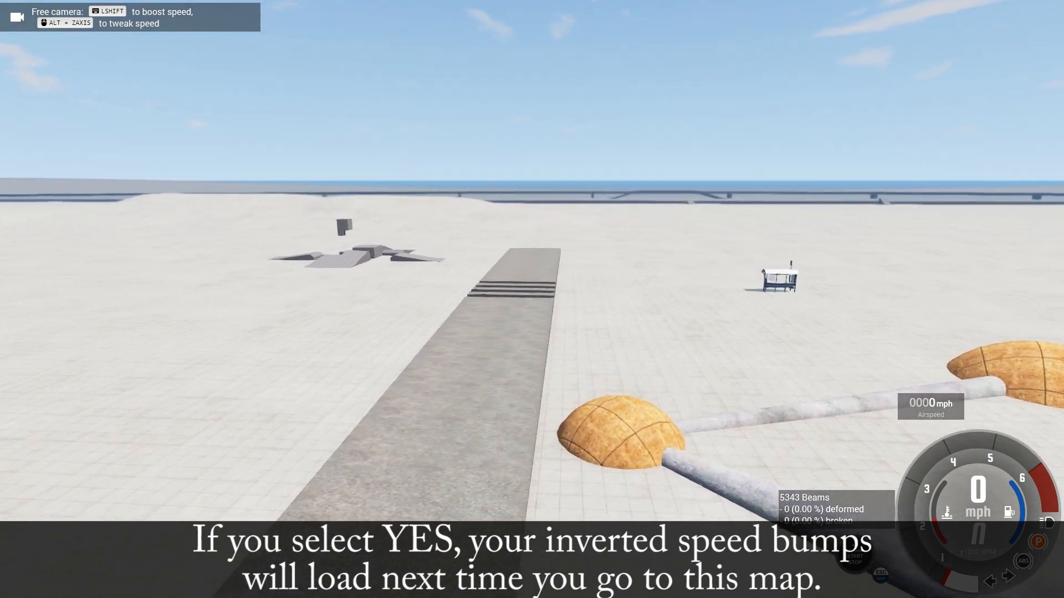
- Fly the free camera around the finished track to view the asphalt roads and the four pipe gaps
{"action": "key", "text": "w"}
{"action": "key", "text": "d"}
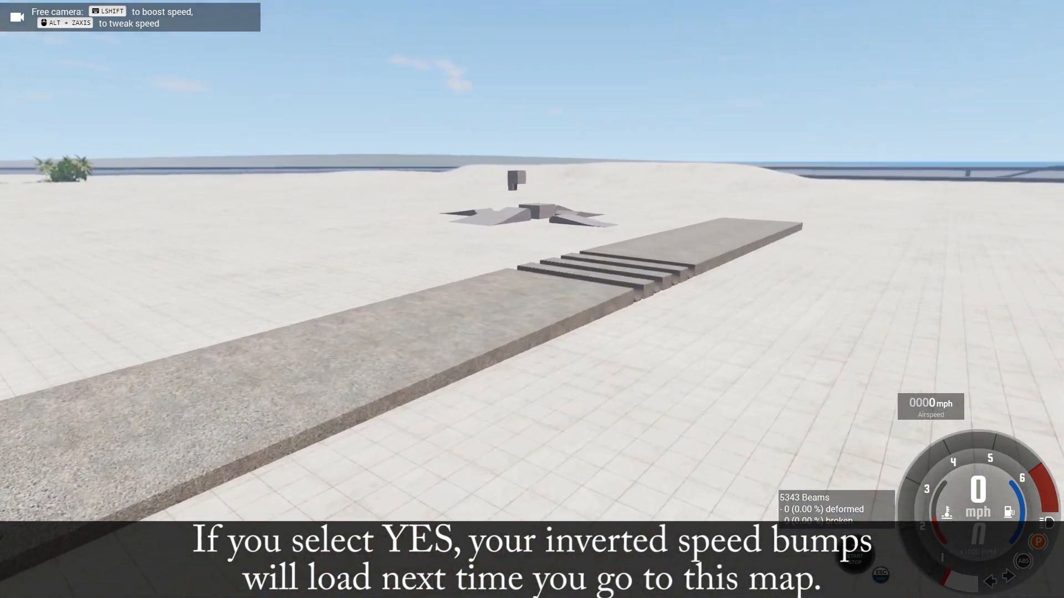
{"action": "key", "text": "d"}
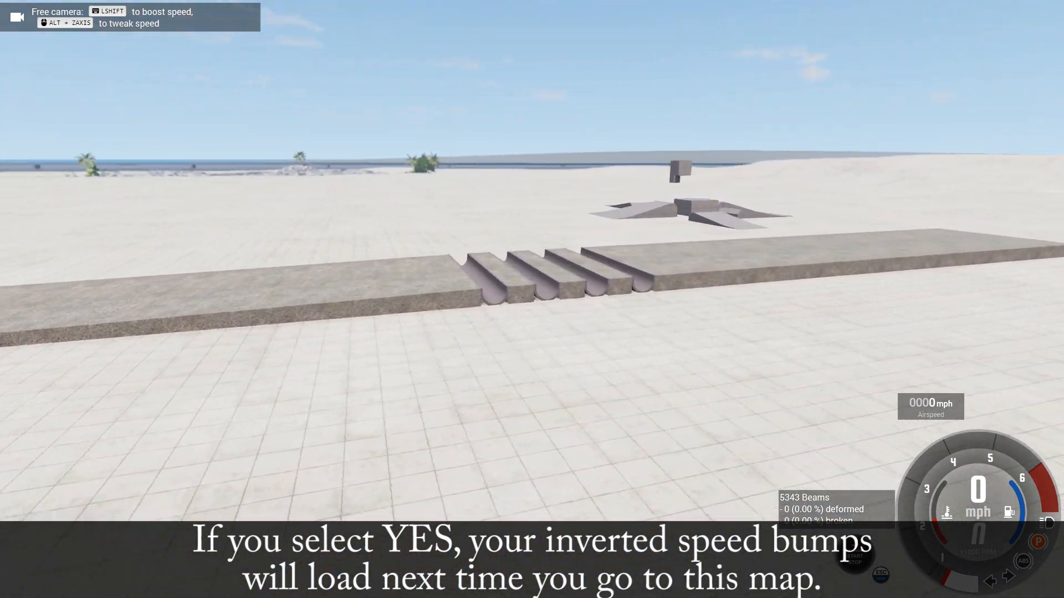
{"action": "key", "text": "d"}
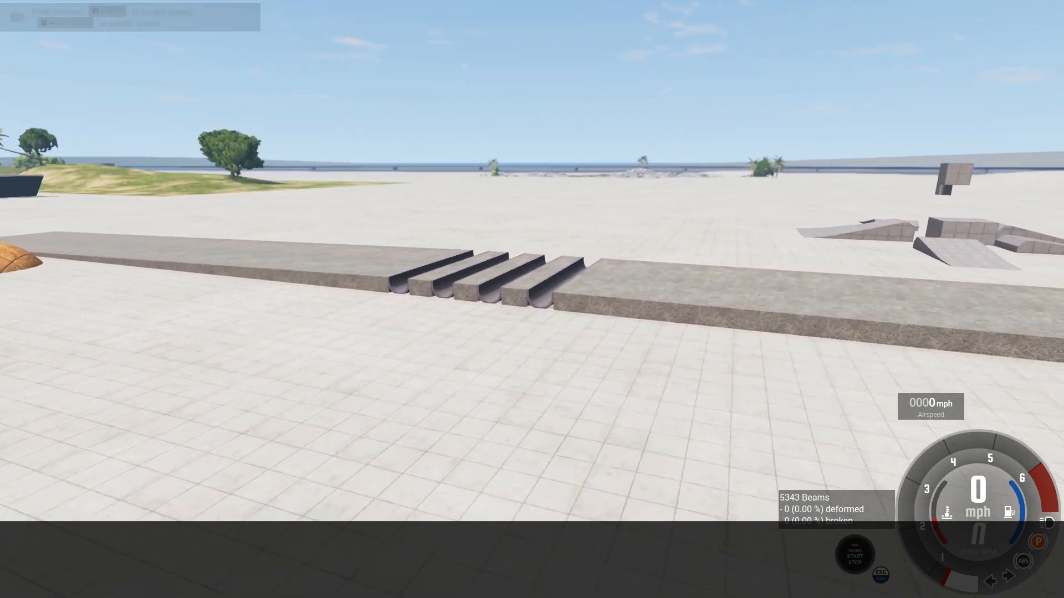
{"action": "key", "text": "d"}
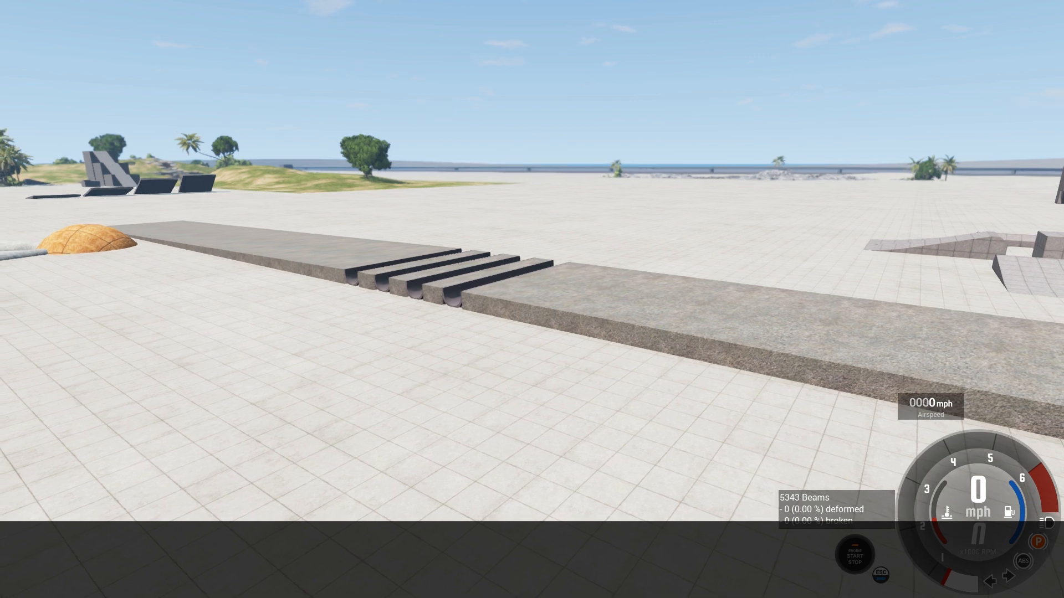
{"action": "key", "text": "d"}
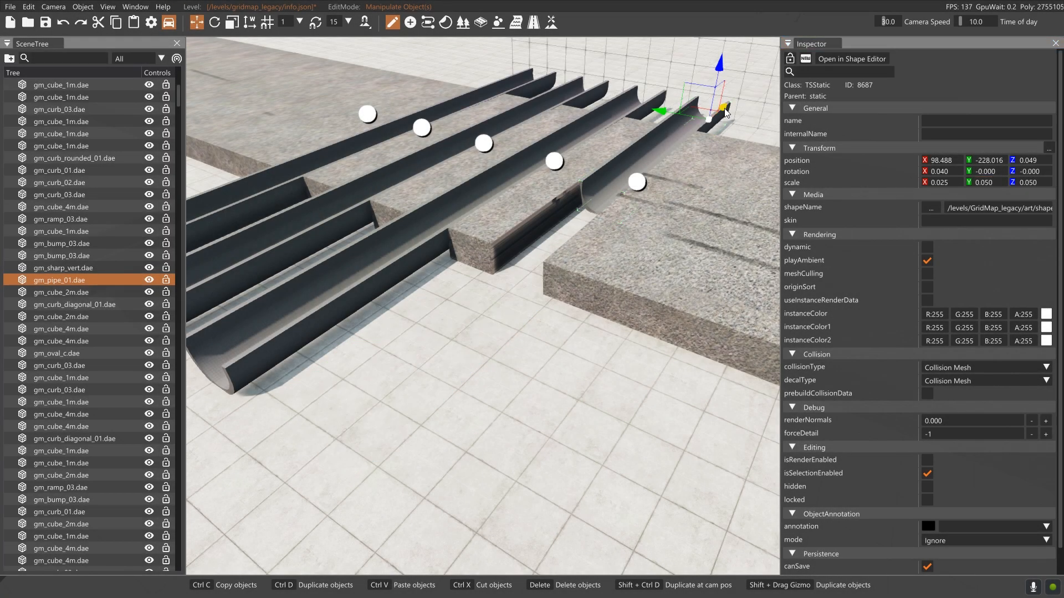
- Slide the shortened half pipe into the road gap and set the neighbouring pipe's X scale to 0.025
{"action": "left_click_drag", "start_coordinate": [694, 136], "coordinate": [571, 111], "text": "shift"}
{"action": "left_click", "coordinate": [571, 95]}
{"action": "double_click", "coordinate": [950, 182]}
{"action": "type", "text": ".025"}
{"action": "key", "text": "Tab"}
- Select the farthest half pipe and set its X scale to 0.025
{"action": "left_click", "coordinate": [517, 90]}
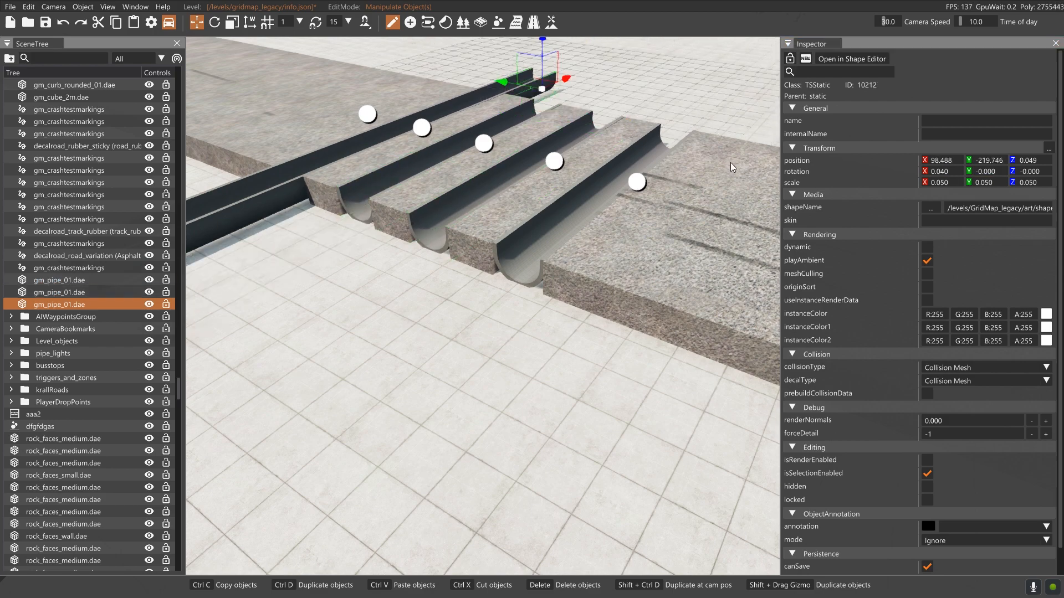
{"action": "double_click", "coordinate": [936, 181]}
{"action": "type", "text": ".025"}
{"action": "key", "text": "Tab"}
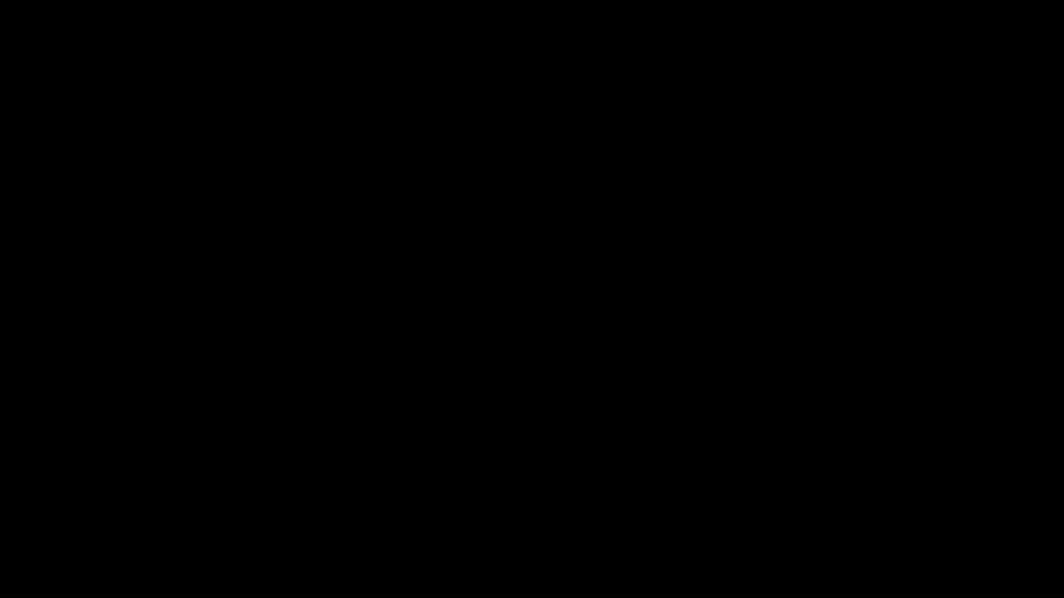